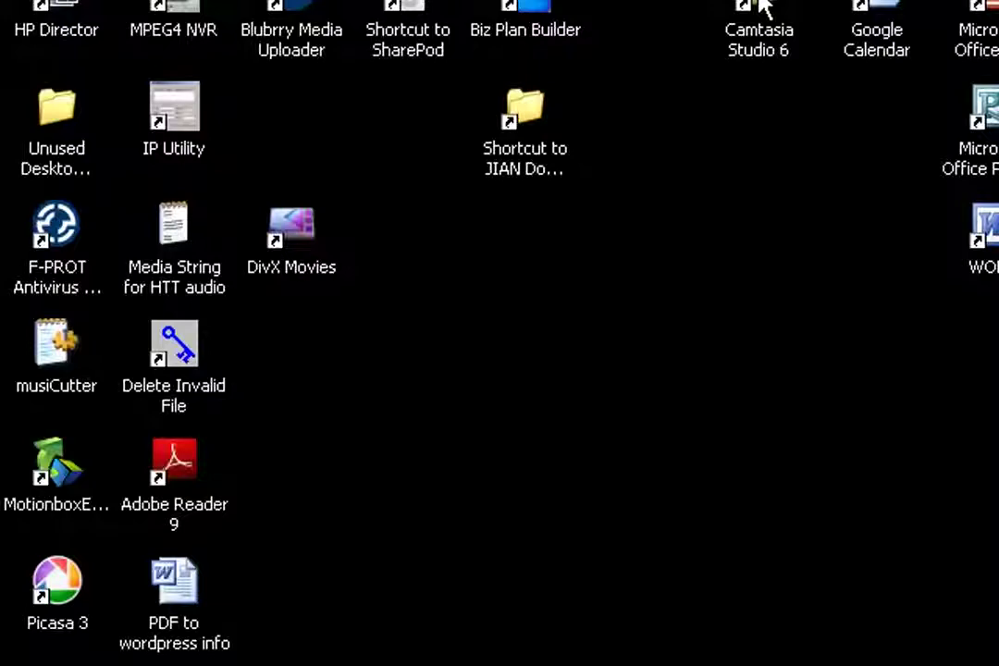
- Launch Camtasia Studio 6 and import the Sandwich video from the Bakerview Ecodairy folder into the clip bin
left_click(760, 6)
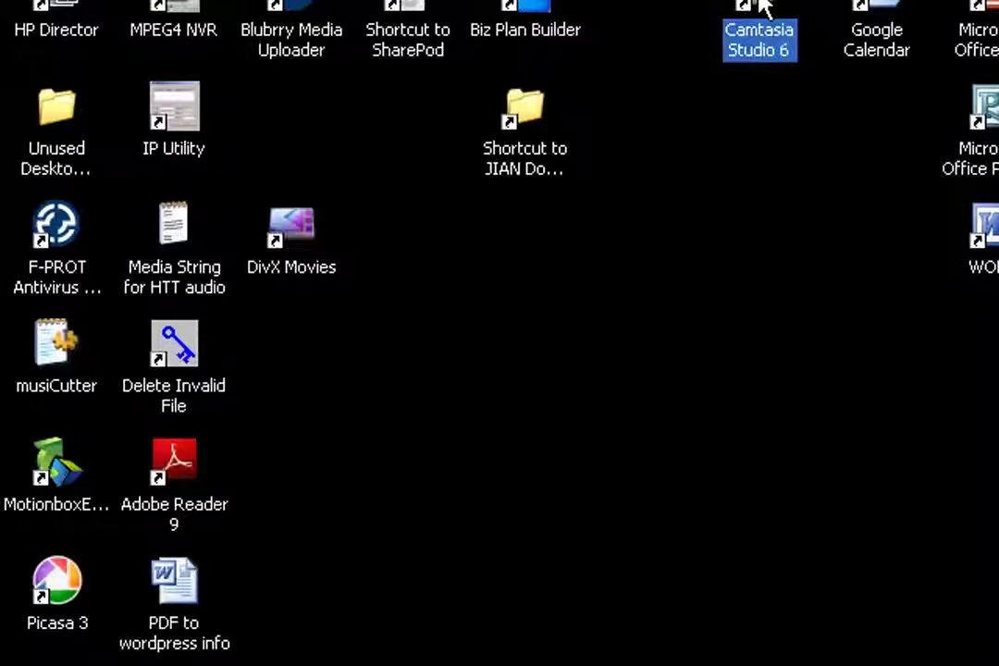
double_click(760, 5)
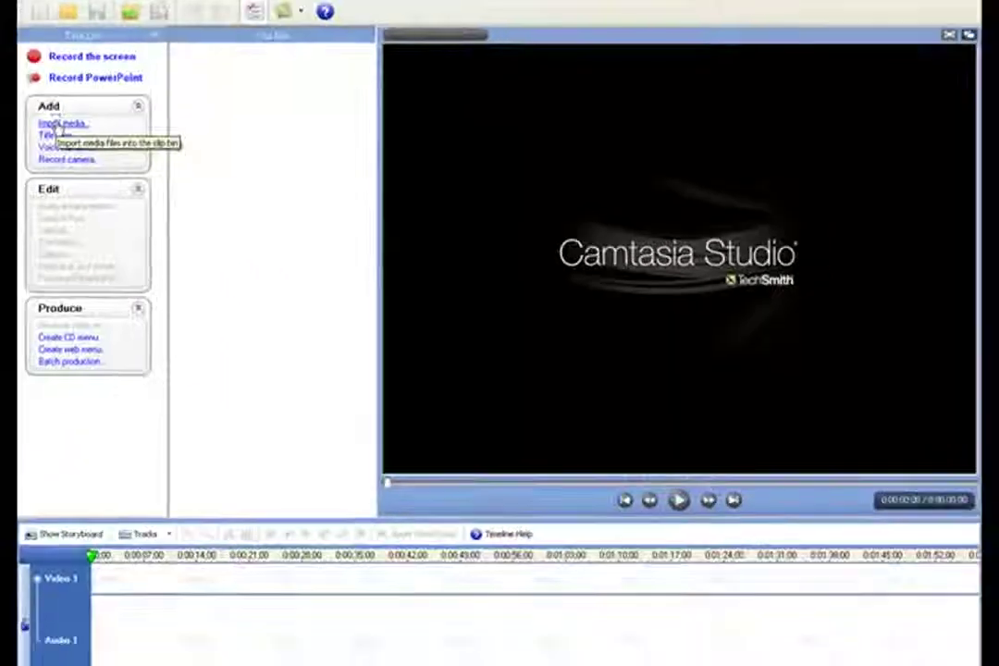
left_click(81, 299)
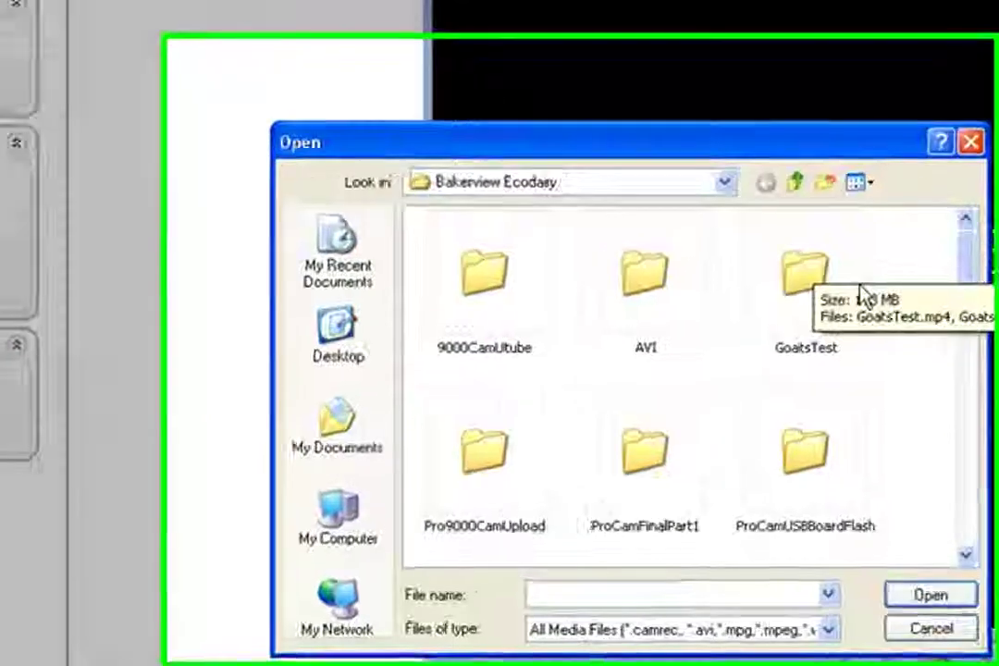
left_click(863, 285)
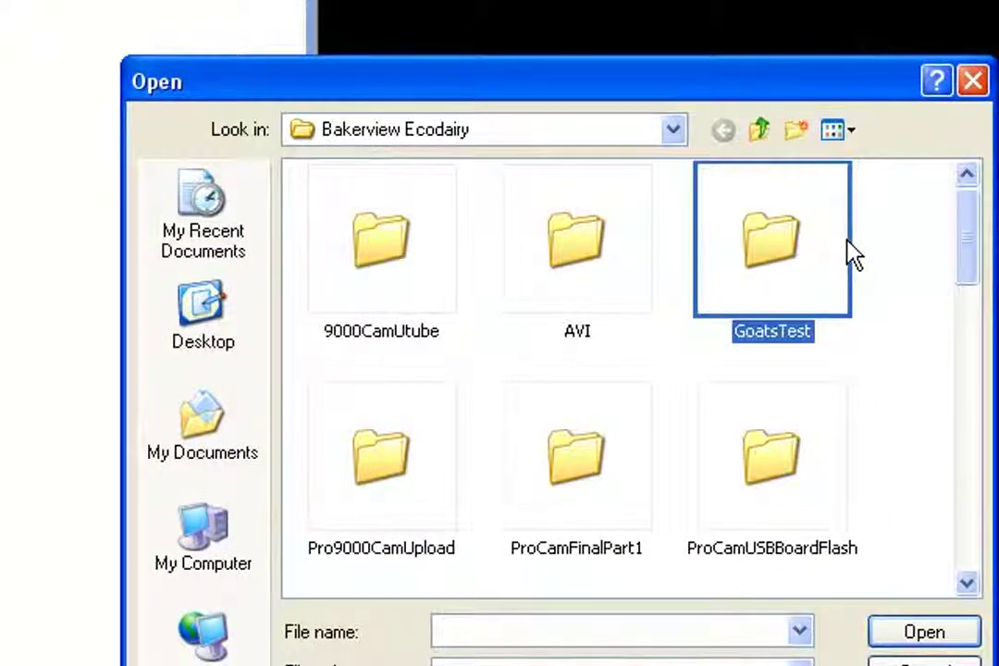
scroll(891, 250, "down", 5)
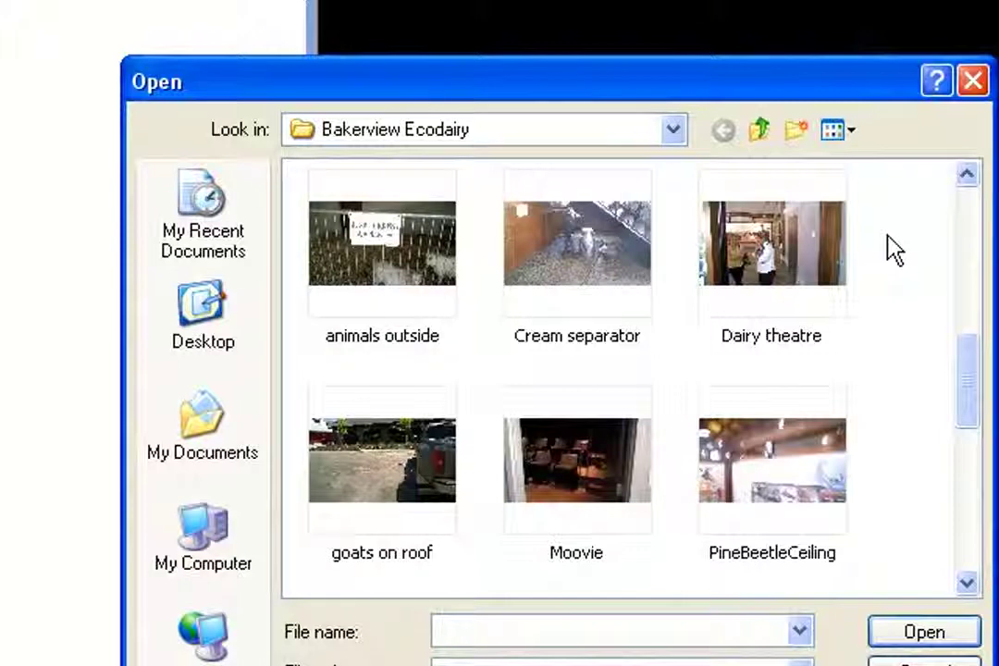
scroll(891, 250, "down", 3)
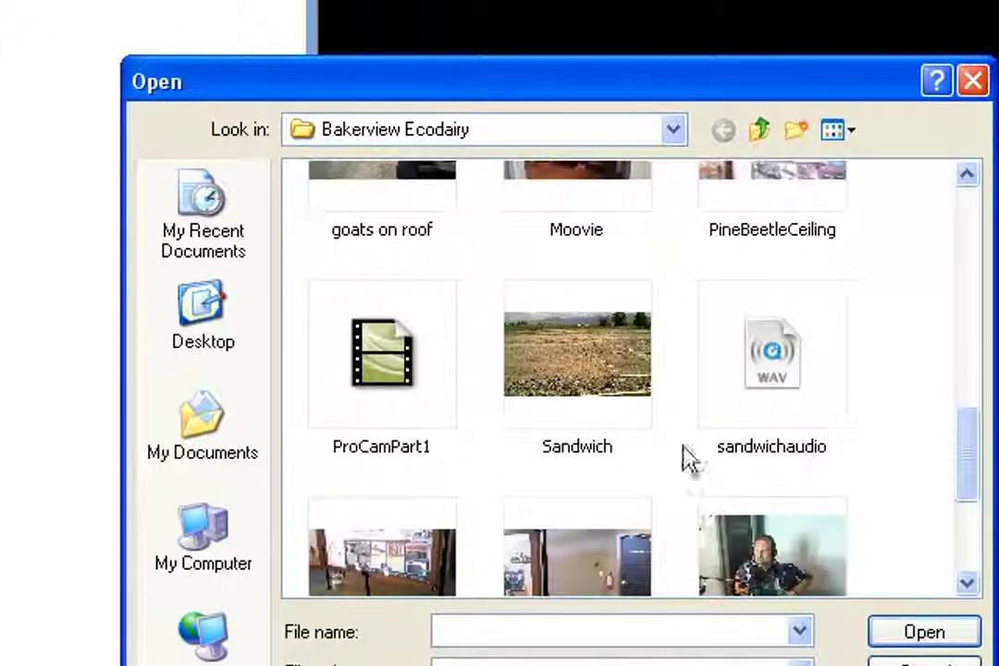
double_click(574, 379)
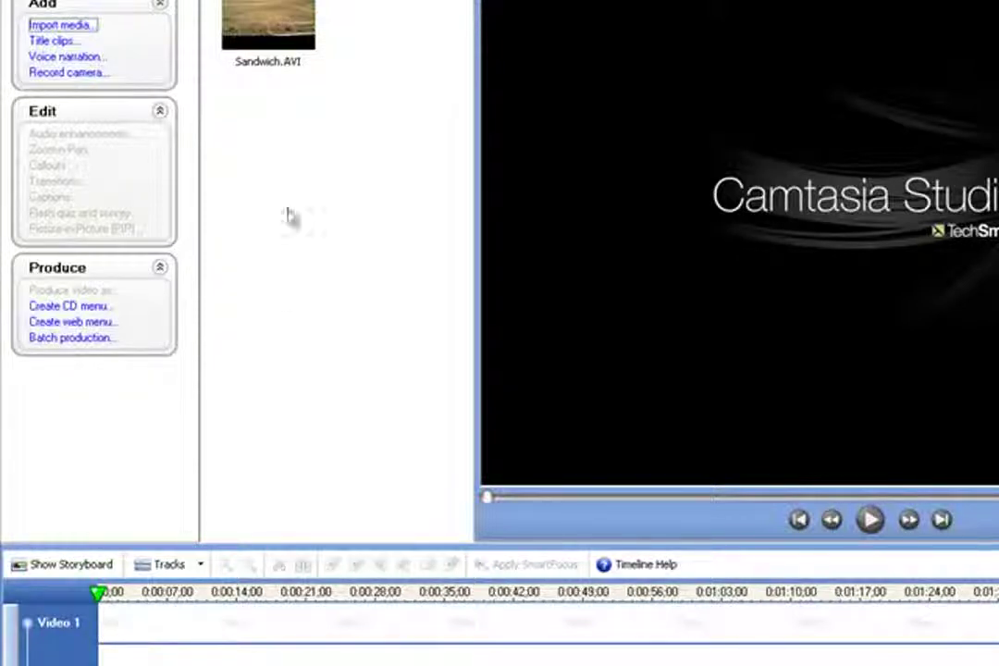
- Place Sandwich.AVI at the start of Video 1 and apply the Web preset, 640 x 480, with the aspect ratio kept
mouse_move(278, 17)
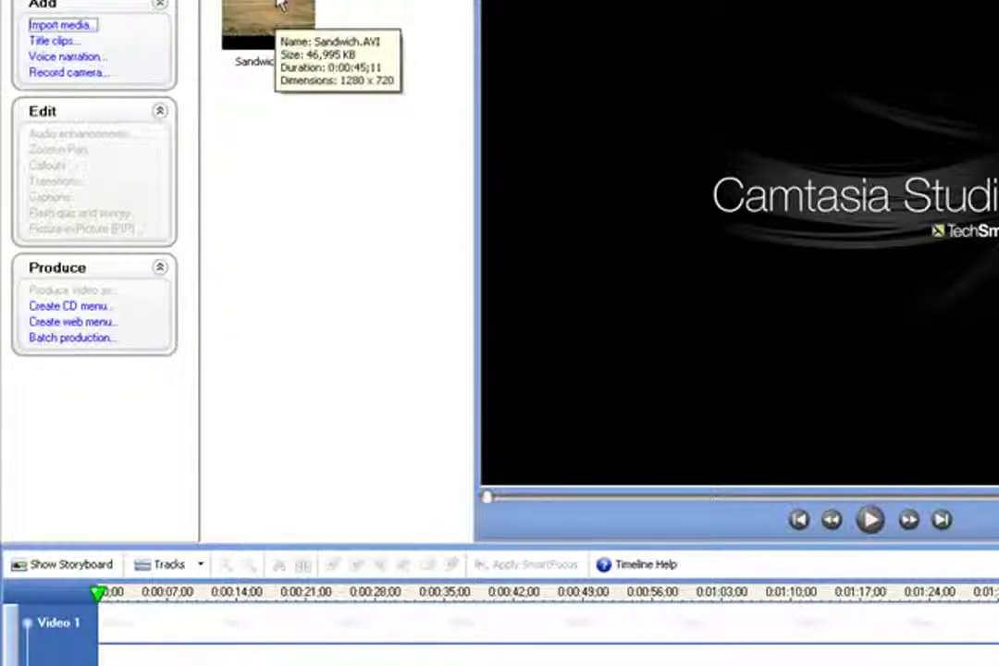
left_click_drag(280, 6, 108, 639)
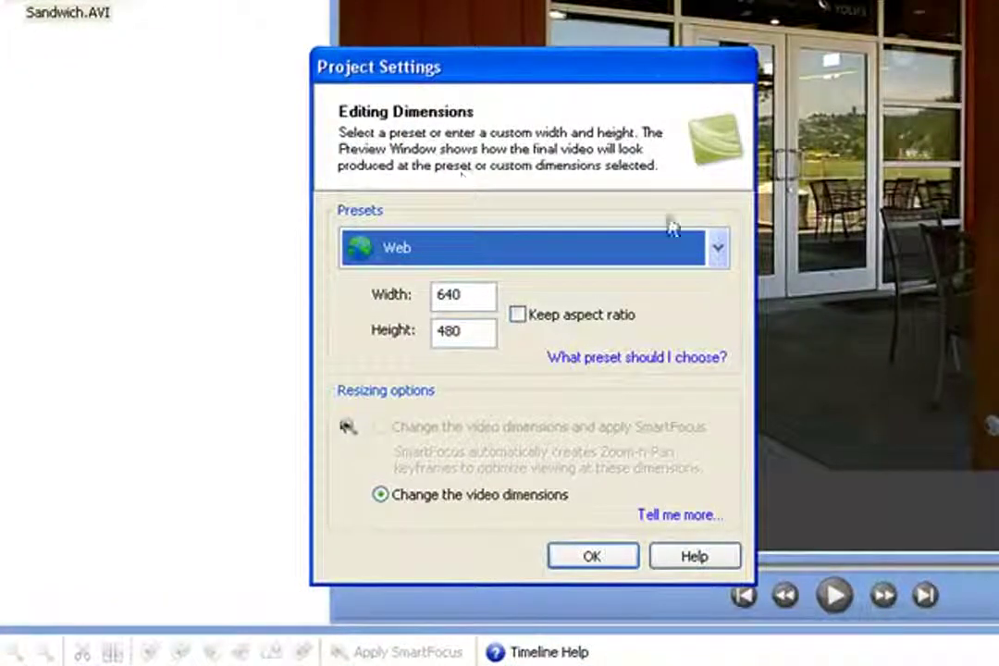
left_click(717, 247)
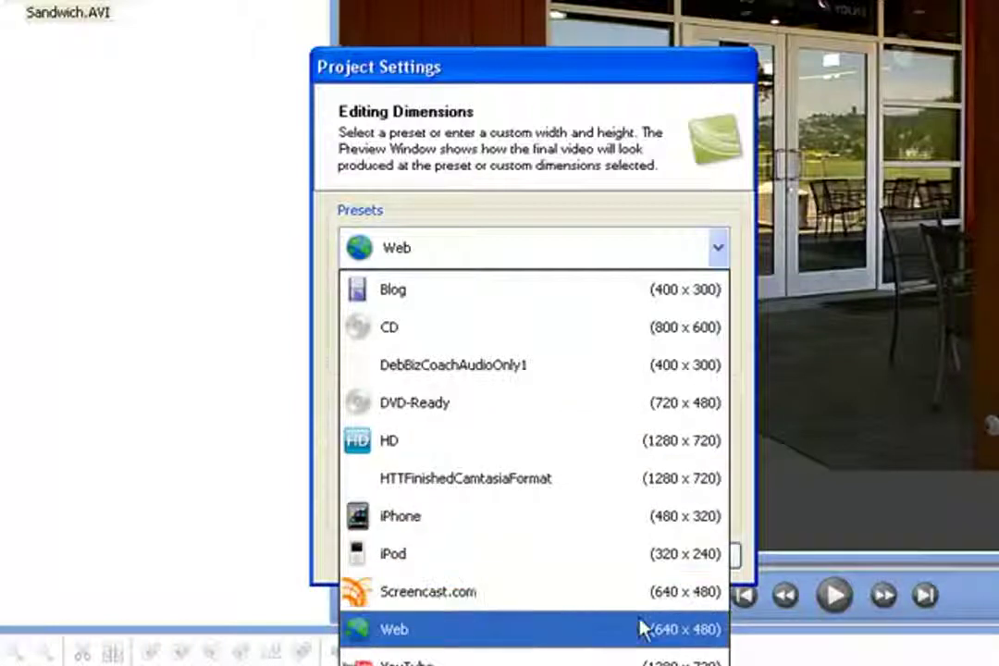
left_click(672, 638)
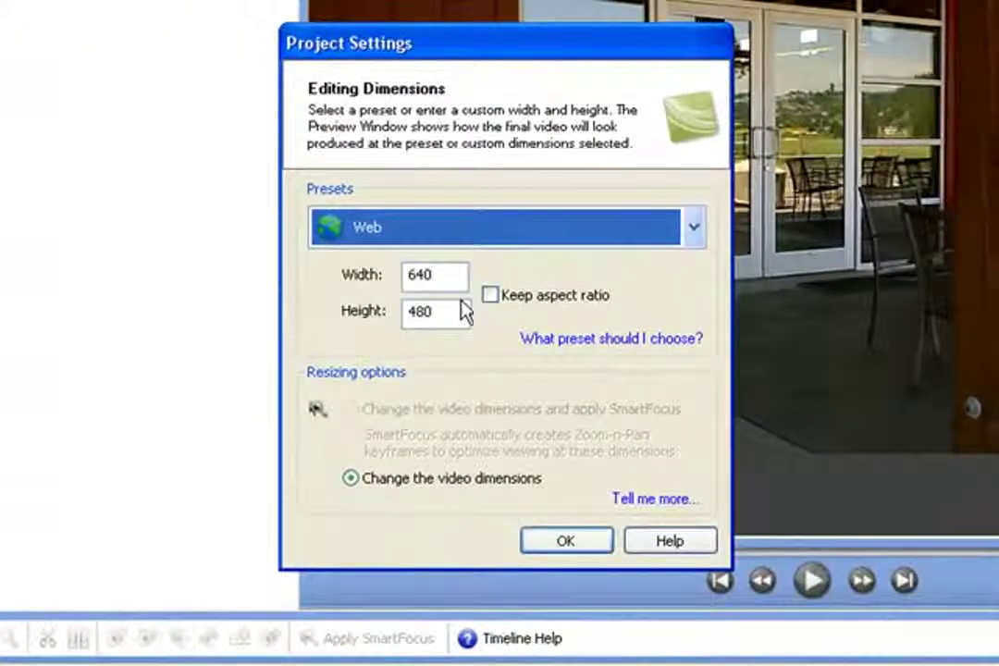
left_click(489, 296)
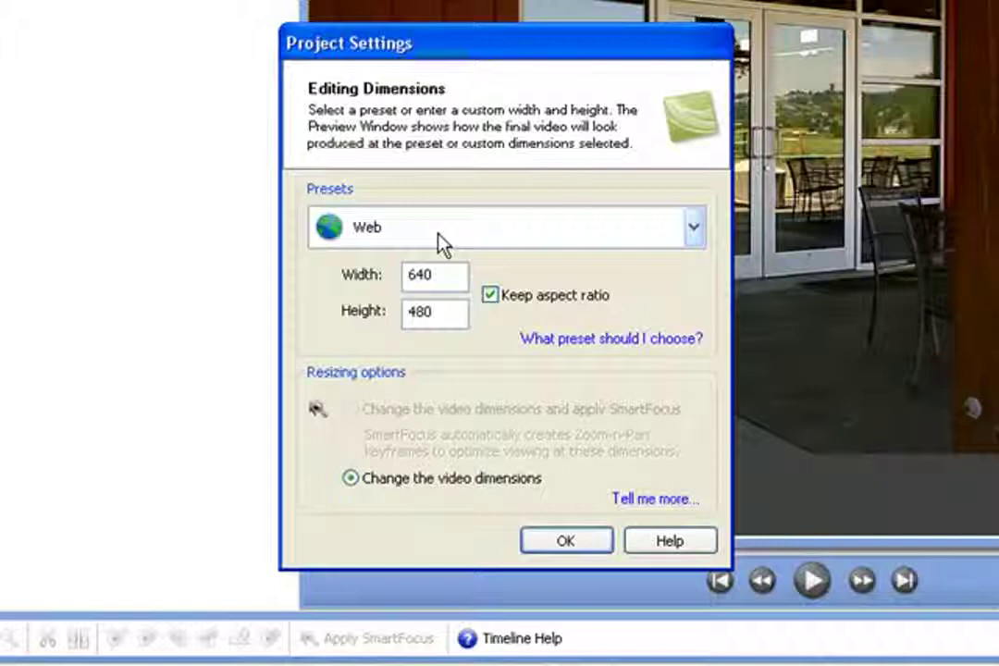
left_click(693, 229)
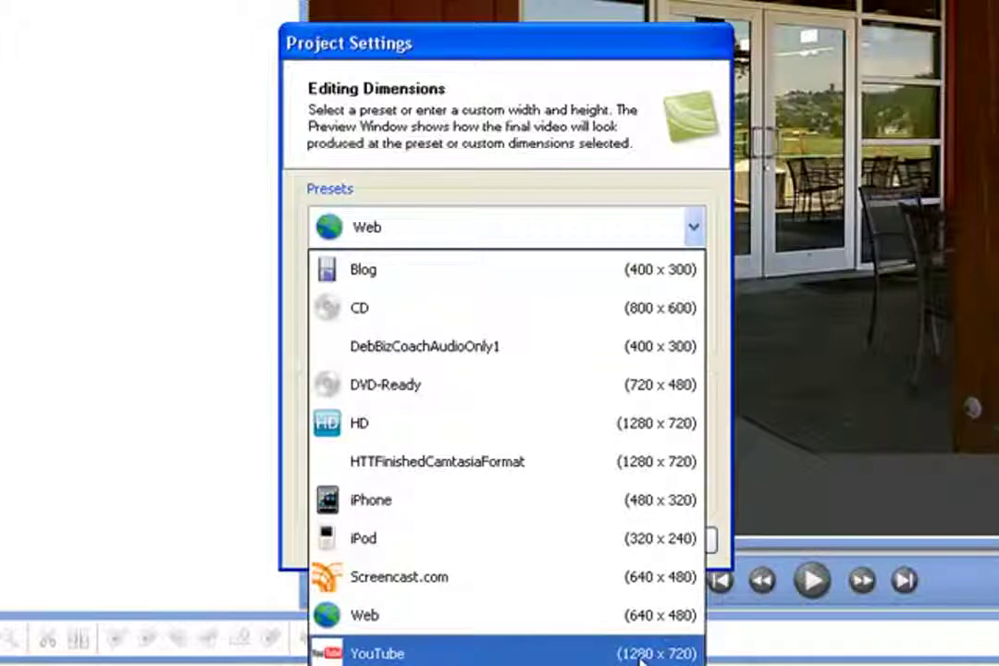
left_click(402, 629)
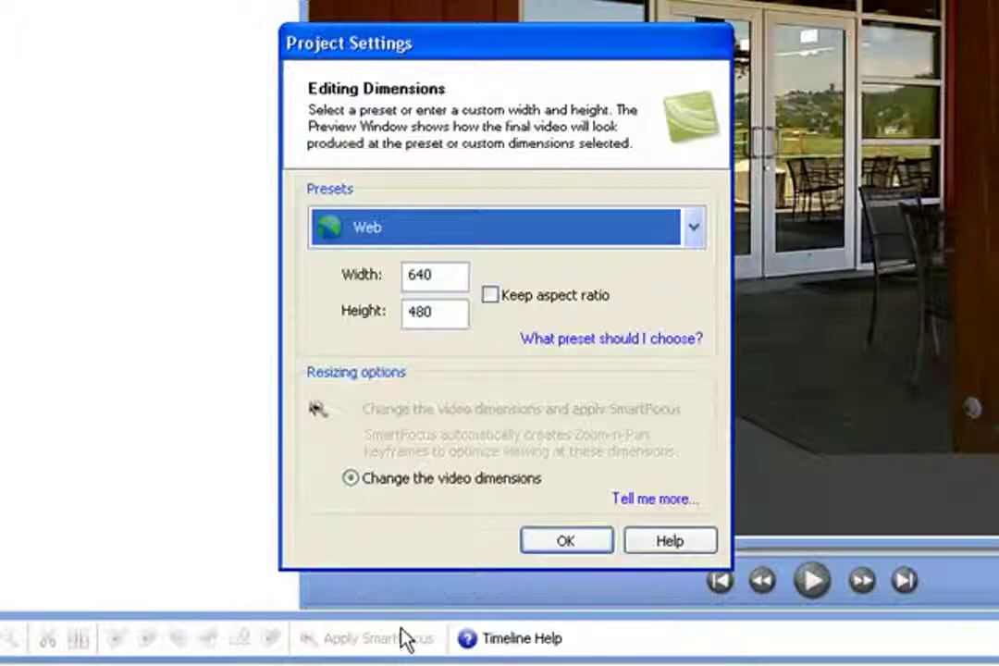
left_click(491, 297)
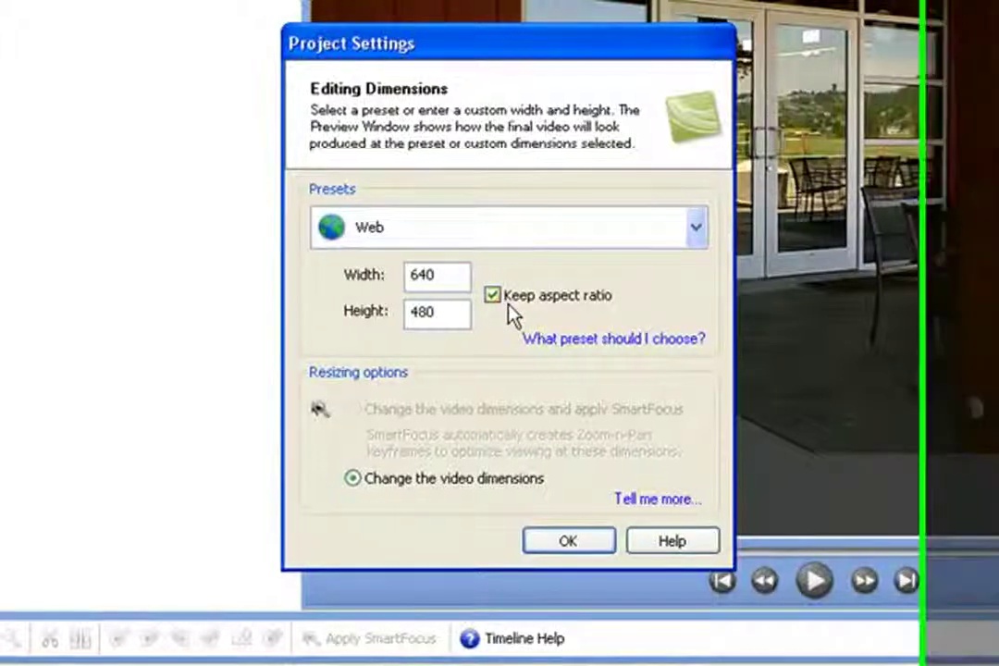
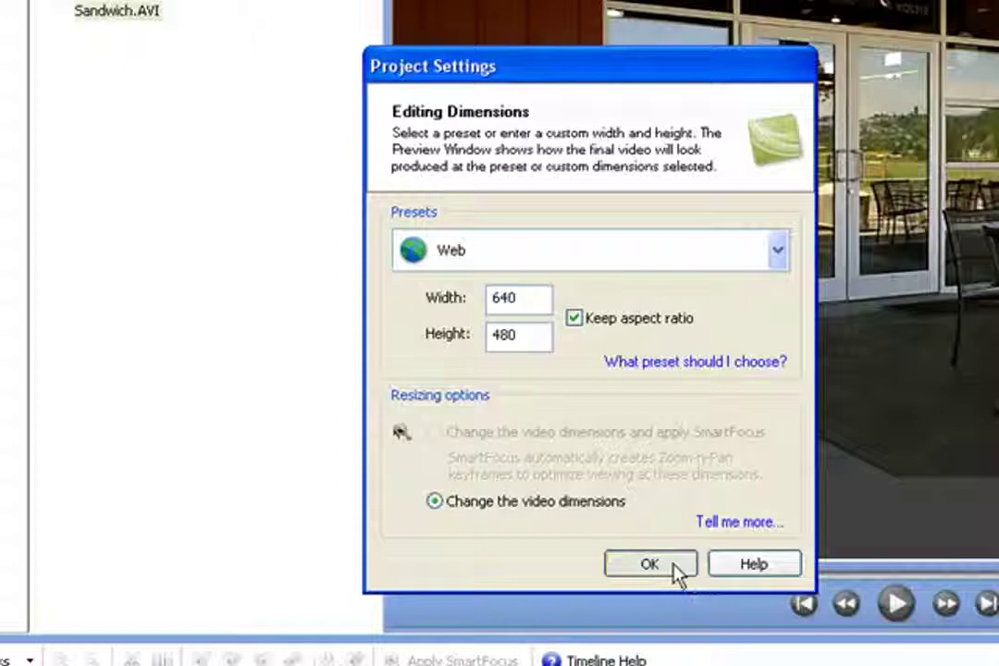
left_click(650, 564)
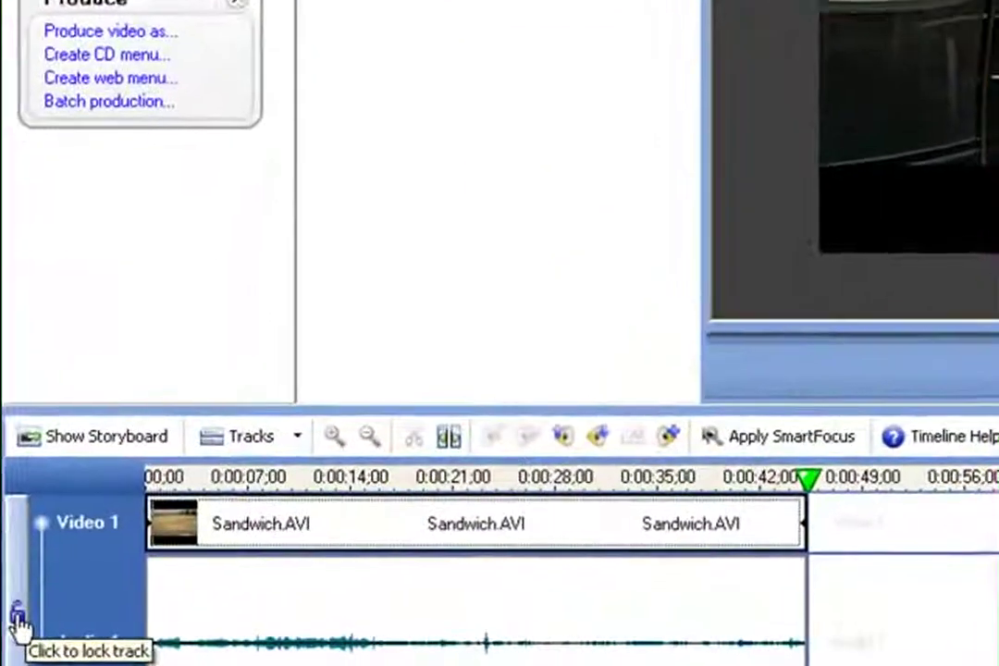
- Lock the linked Video 1 and Audio 1 track pair, and unlock it again
left_click(25, 627)
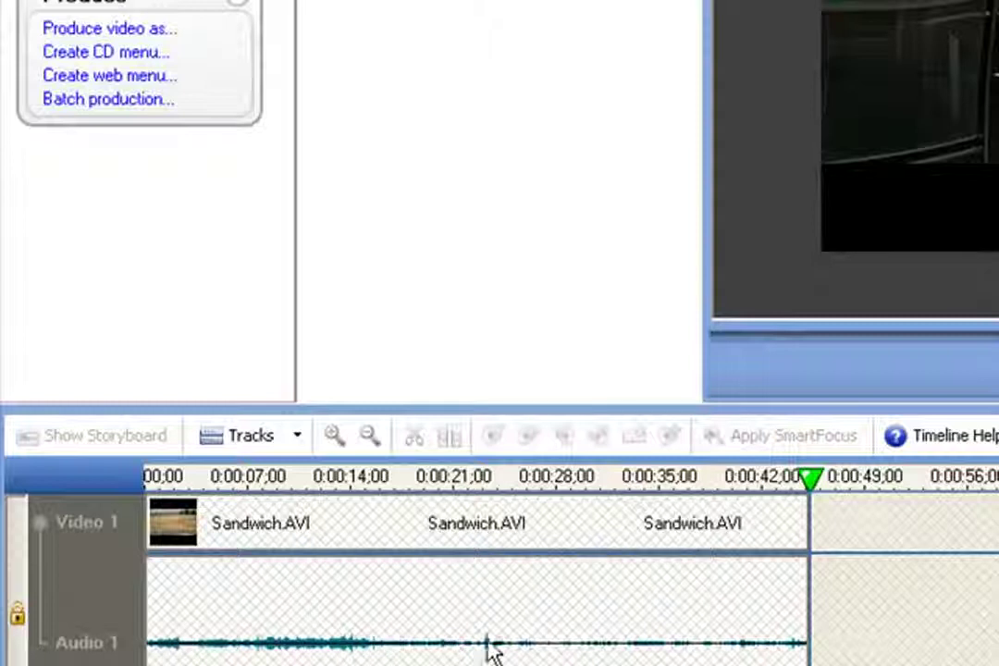
left_click(17, 618)
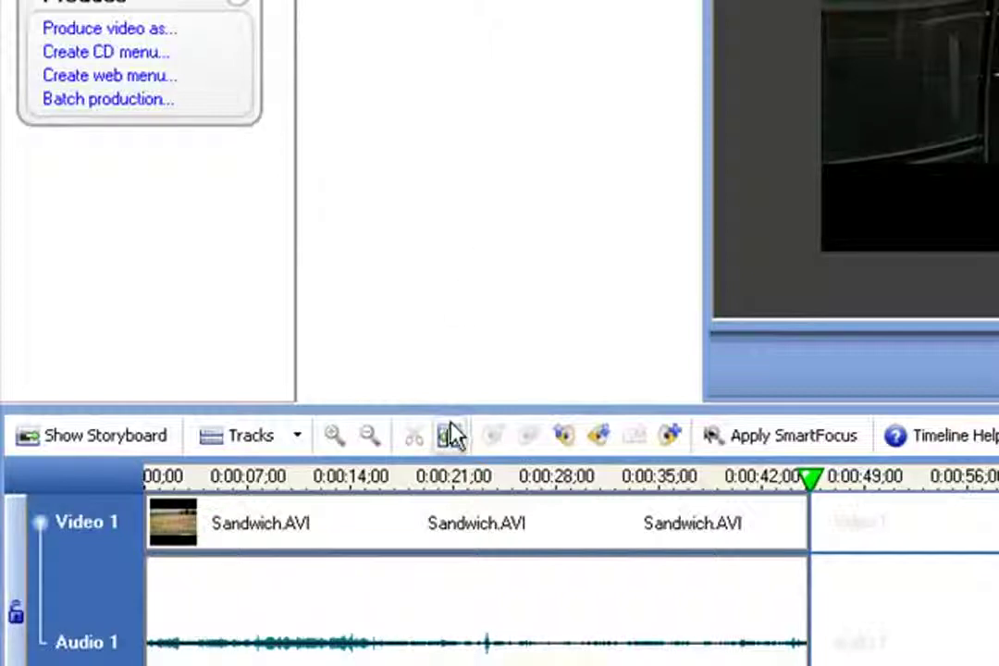
left_click(358, 657)
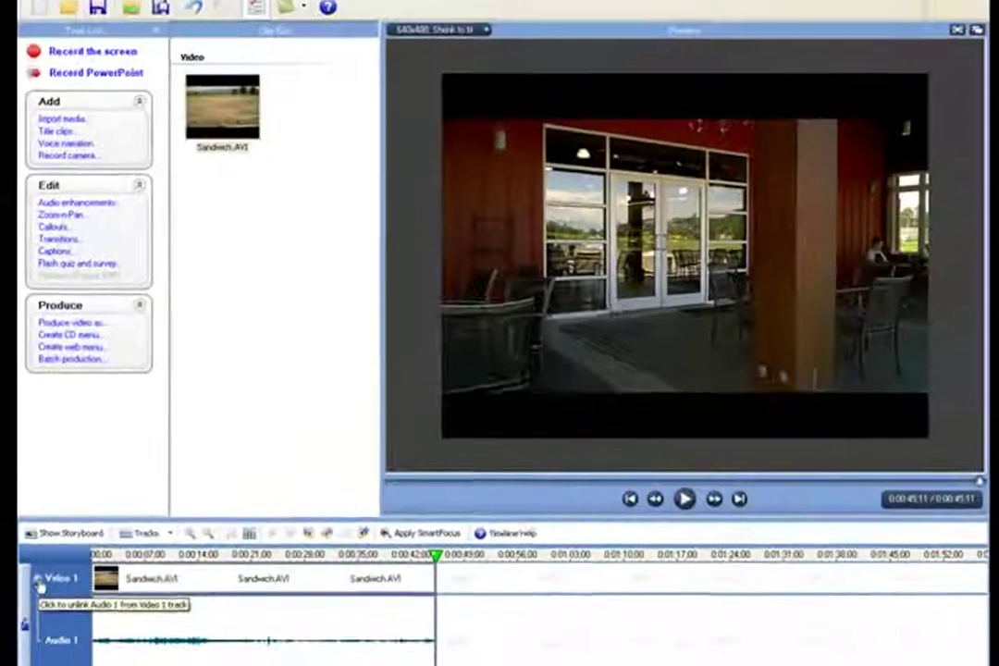
- Permanently unlink Audio 1 from Video 1 and lock only the Video 1 track
left_click(41, 528)
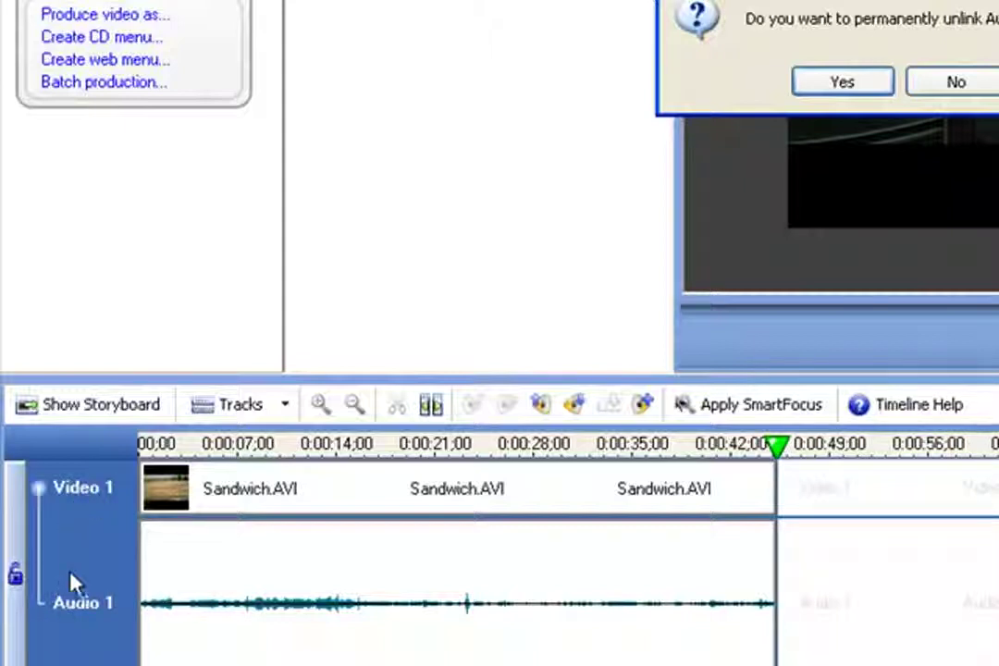
left_click(841, 83)
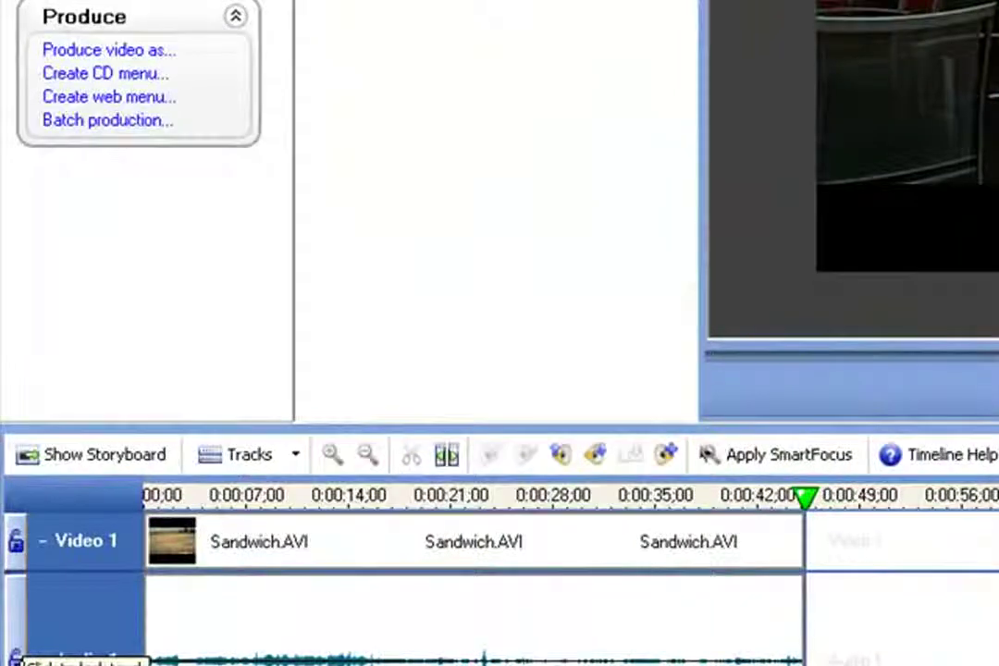
left_click(16, 543)
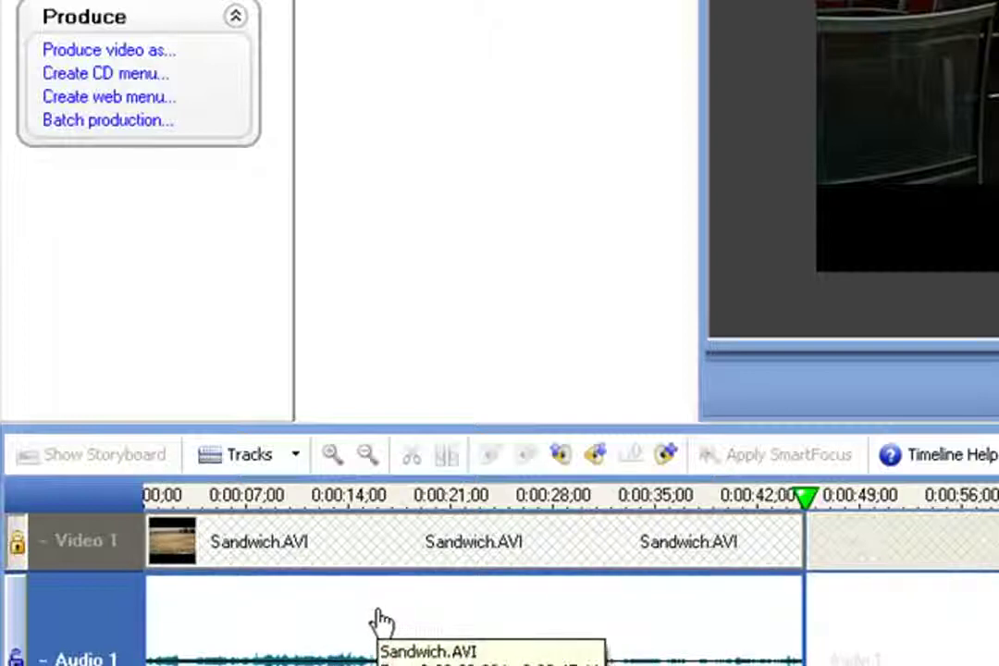
- Return the playhead to the timeline start and raise the volume of the Audio 1 clip by four increments
key("Home")
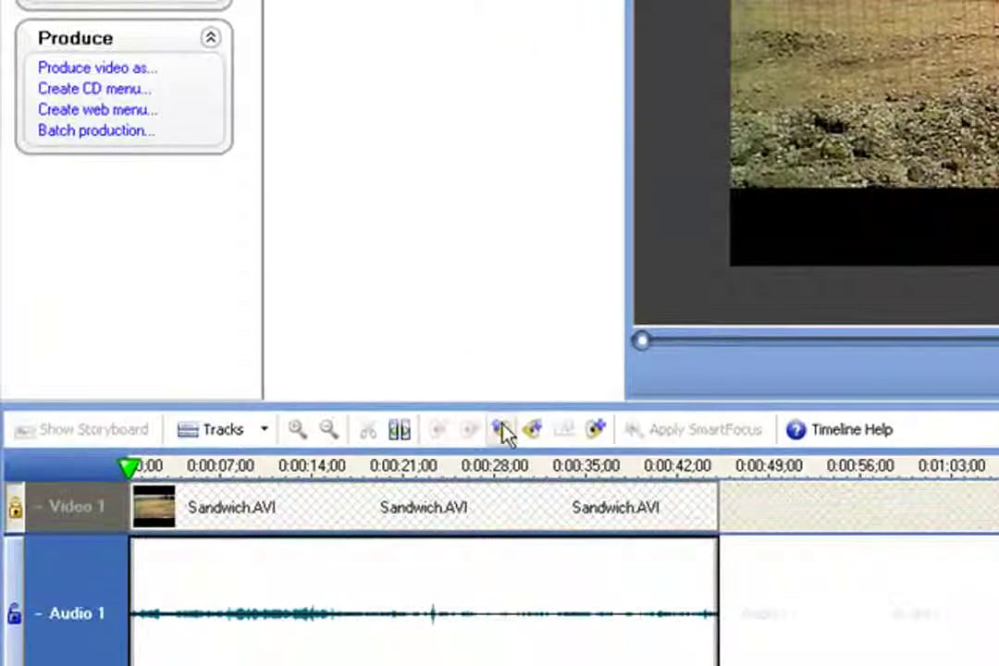
left_click(502, 431)
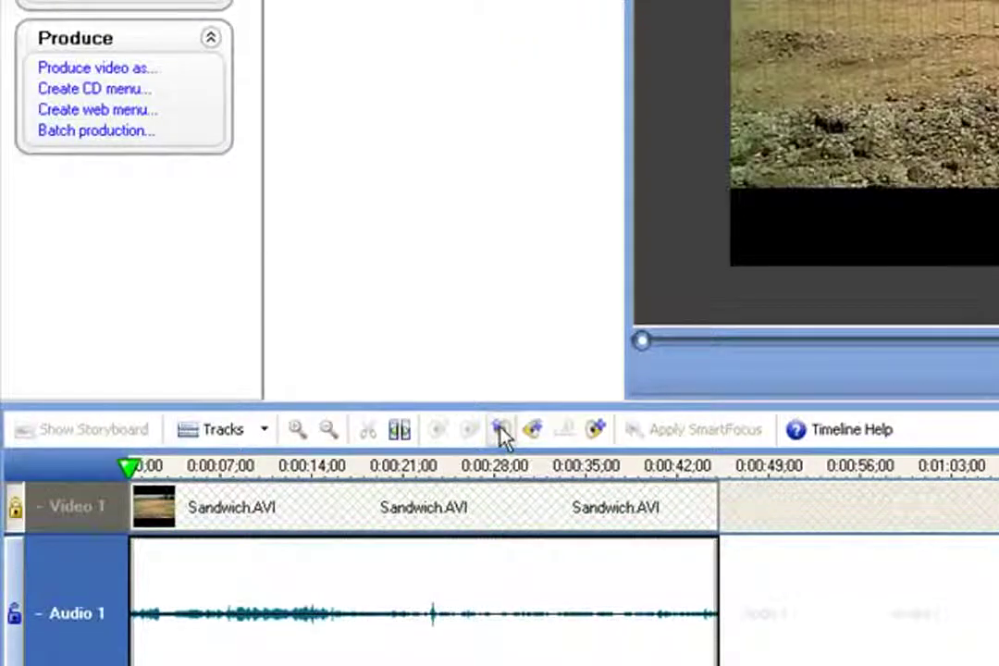
left_click(502, 431)
left_click(502, 430)
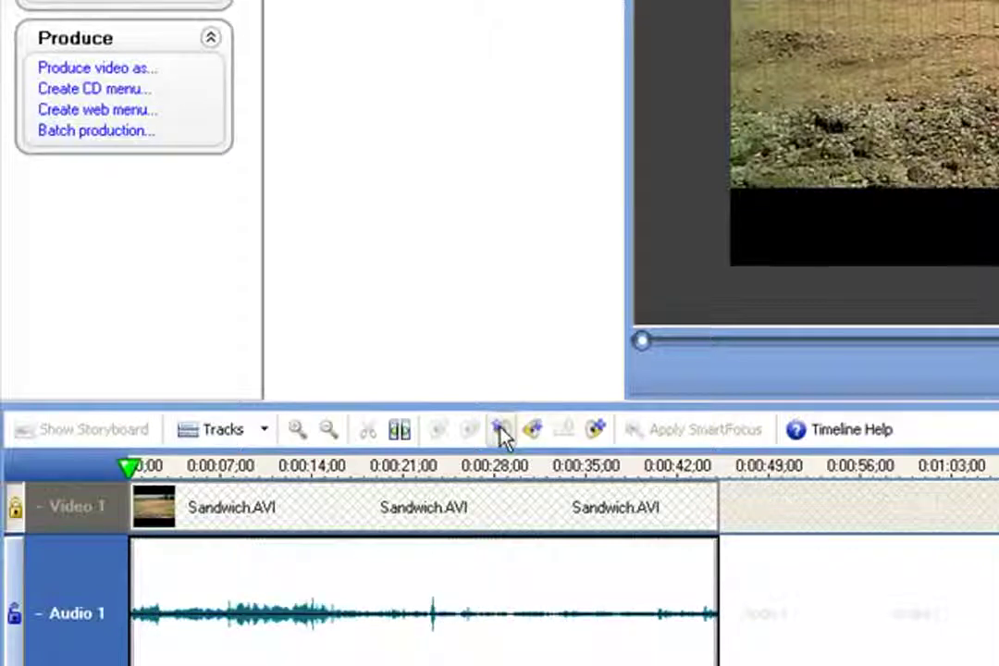
left_click(502, 431)
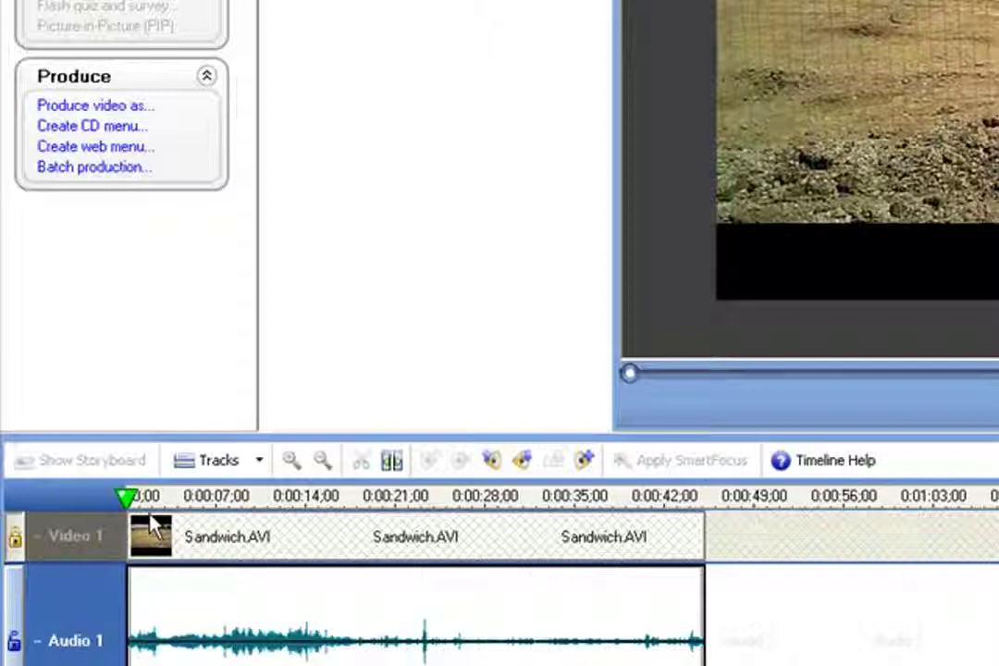
- Select Audio 1 from the start to about 0:00:25;15, show the selection's editing options, and dismiss them
left_click_drag(129, 500, 446, 534)
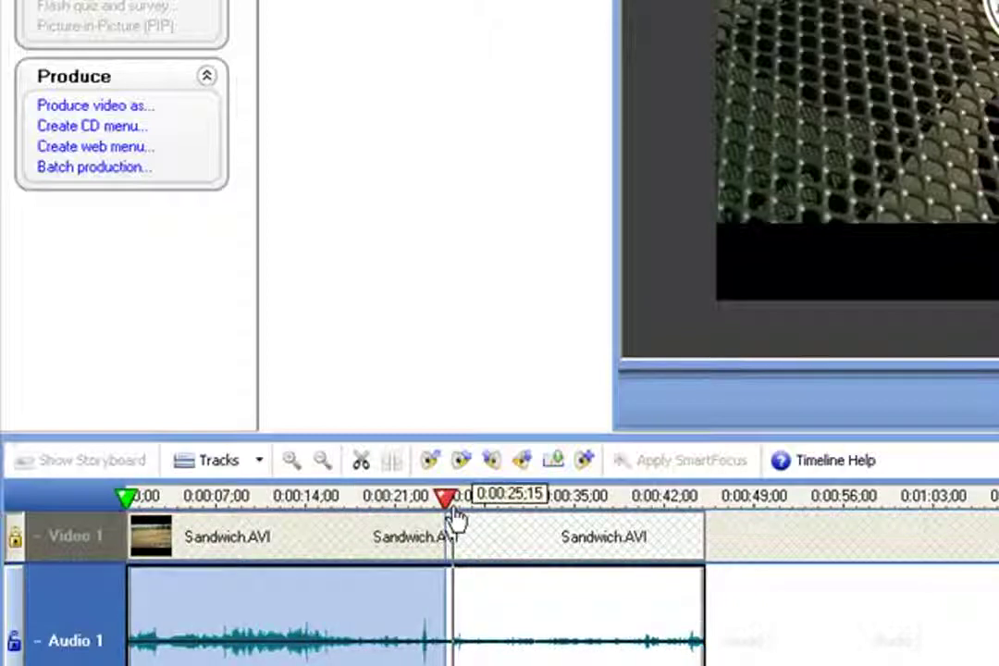
right_click(222, 610)
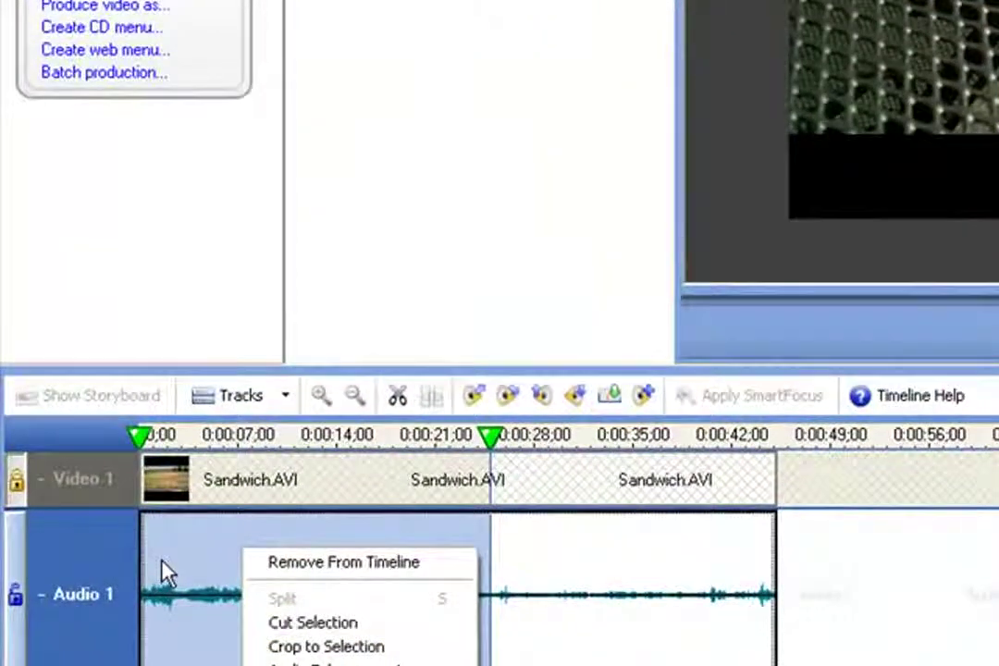
left_click(180, 559)
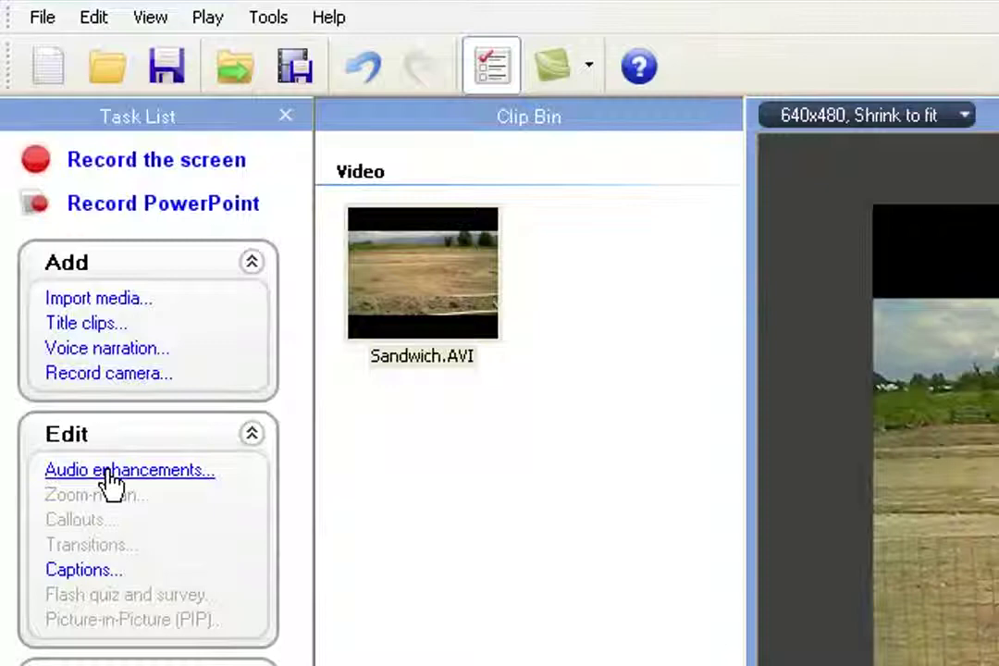
- Even out the volume levels of the audio through the audio enhancements and play back part of the result
left_click(108, 471)
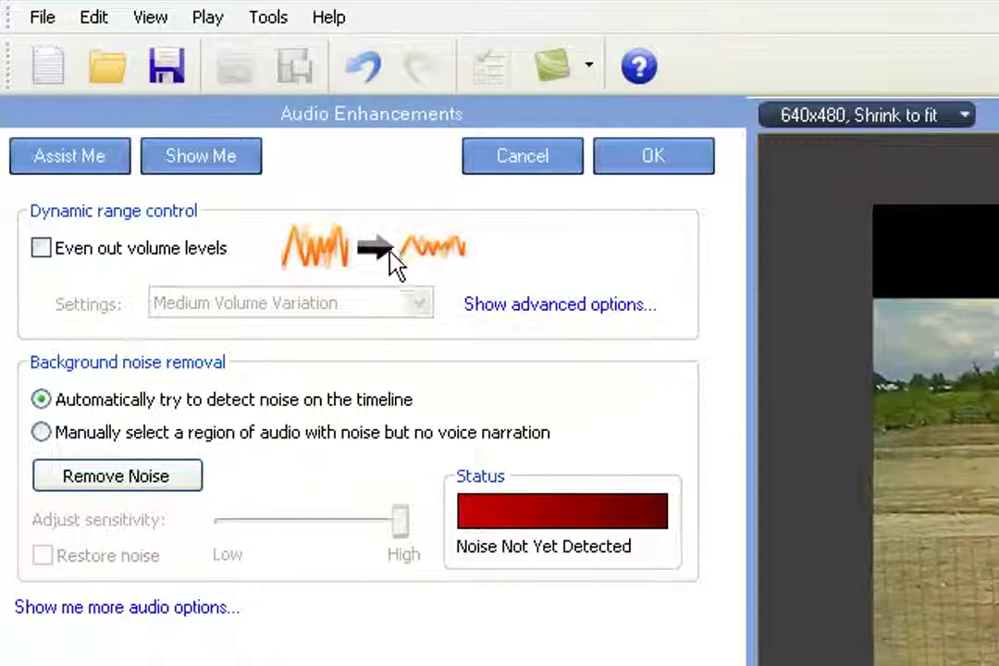
left_click(42, 257)
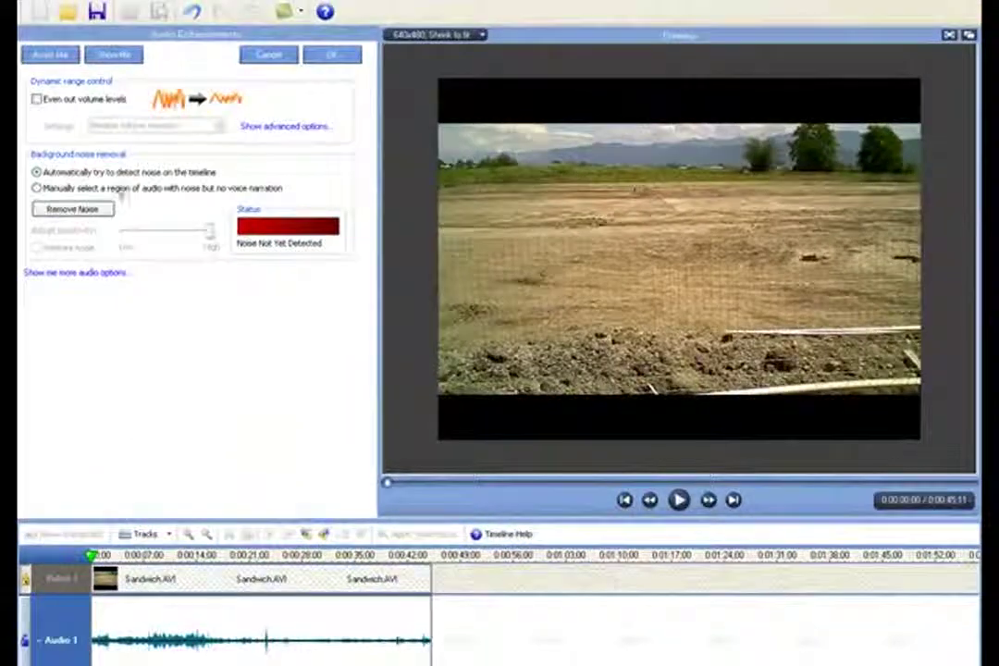
left_click(37, 99)
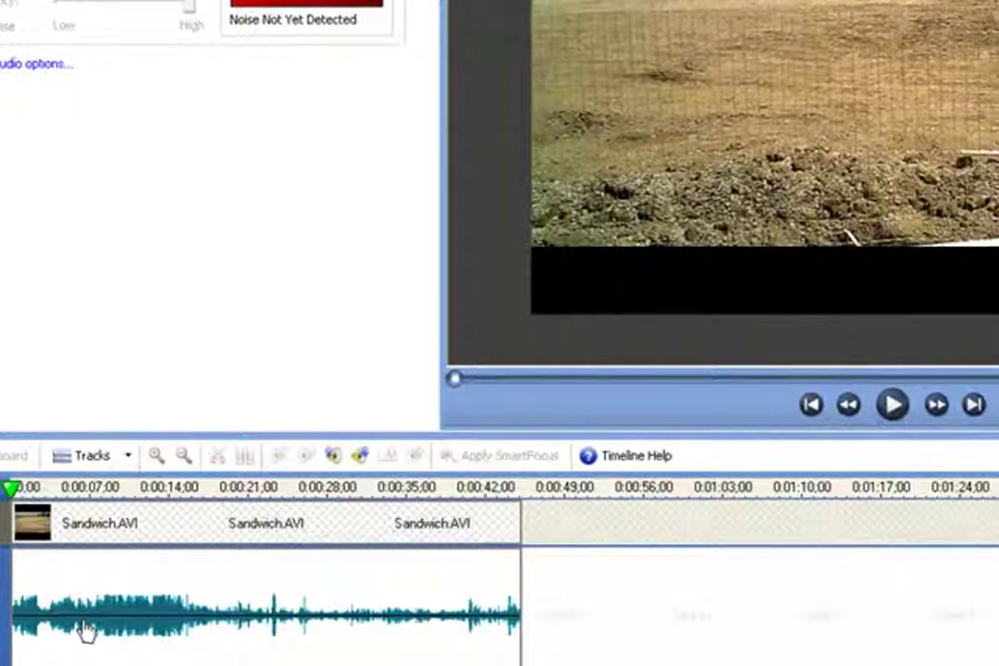
left_click(893, 406)
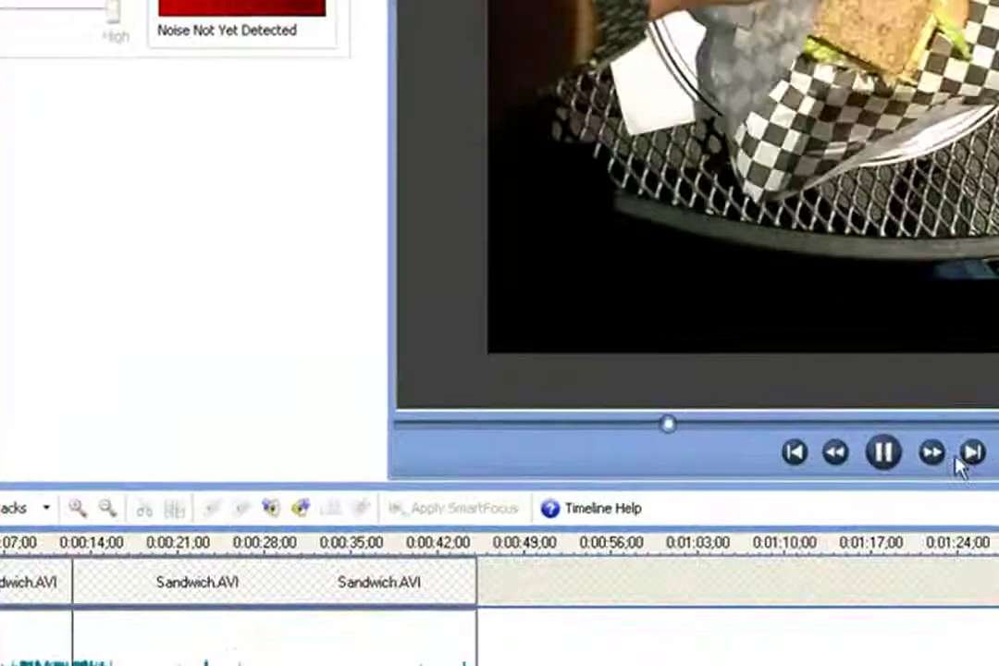
left_click(884, 455)
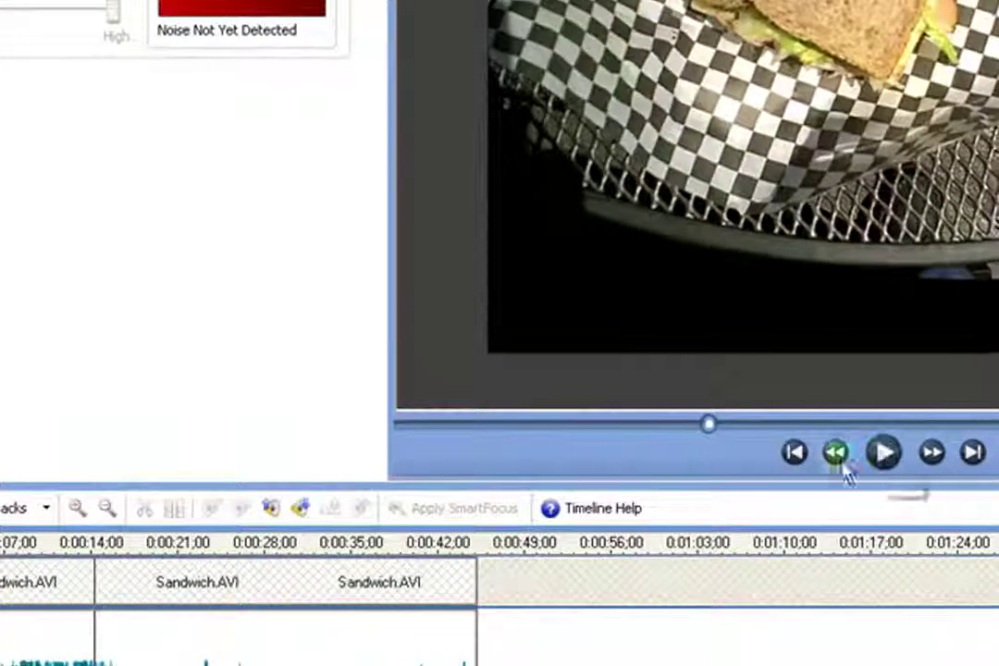
- Return the playhead to the timeline start and apply the audio enhancements that even out the volume levels
left_click(793, 457)
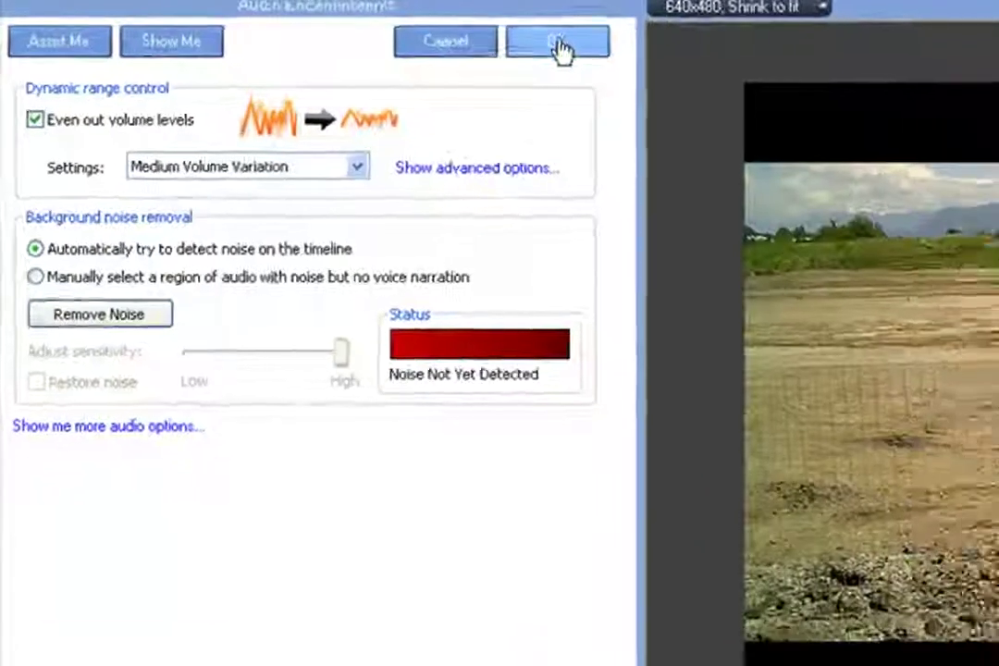
left_click(642, 54)
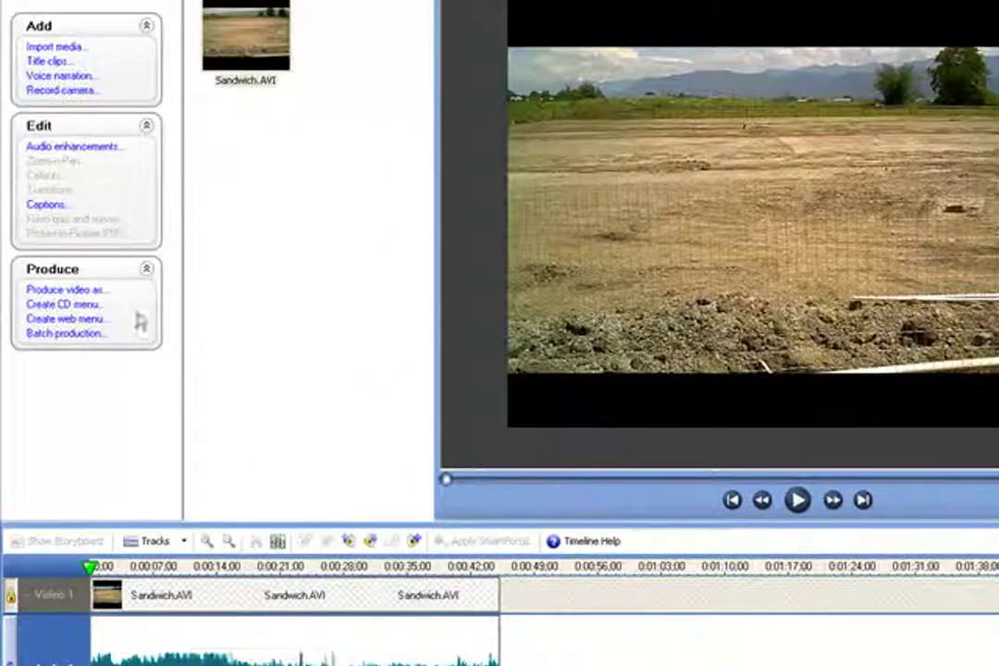
- Reopen the audio enhancements, turn volume evening off and back on with Medium Volume Variation, and apply it
left_click(81, 148)
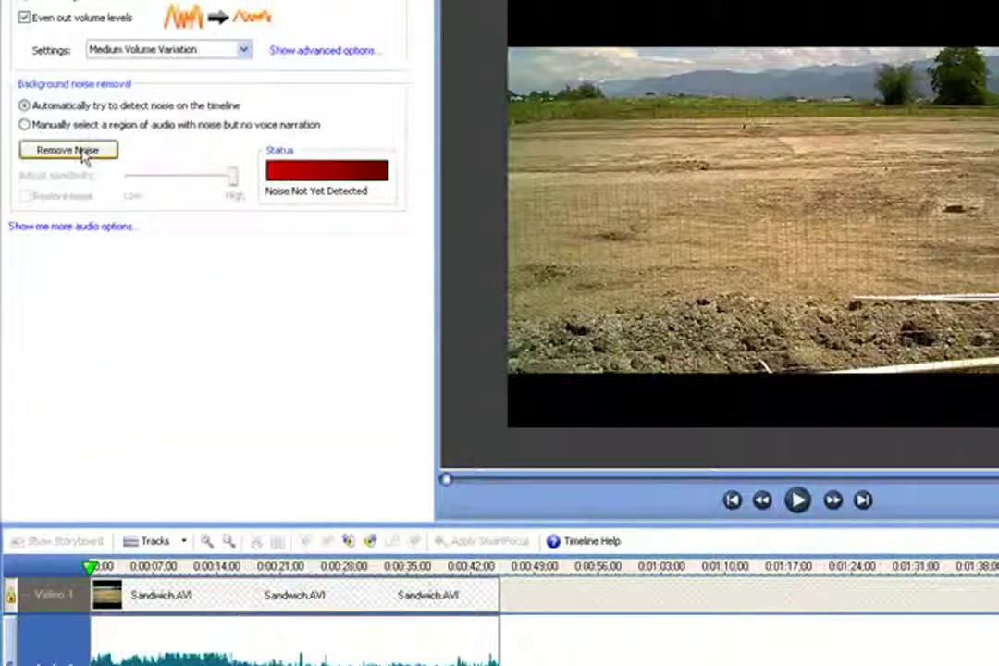
left_click(25, 18)
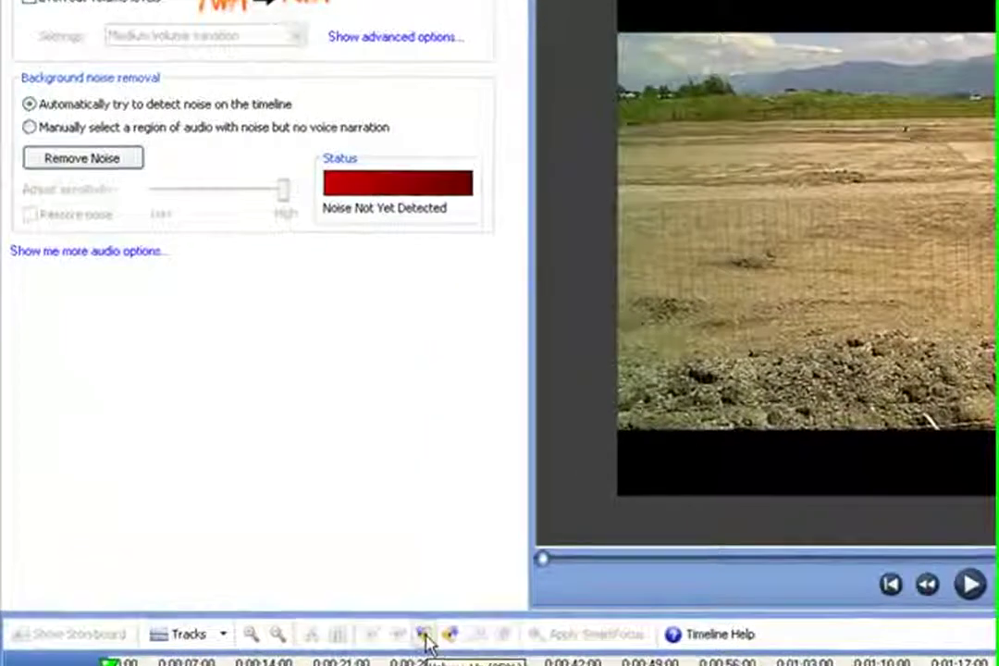
left_click(375, 574)
left_click(427, 638)
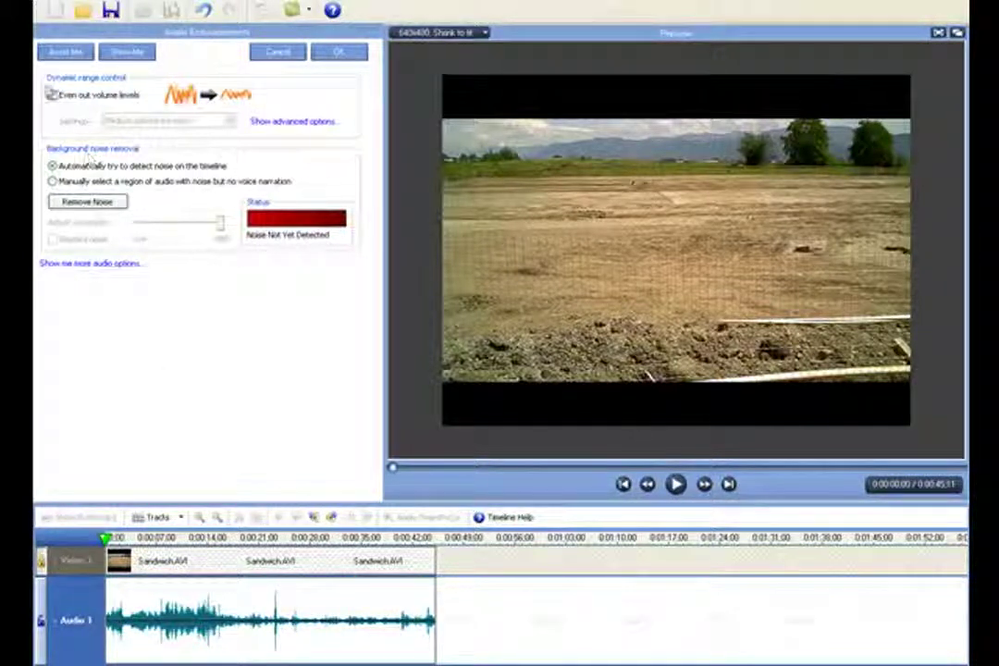
left_click(53, 97)
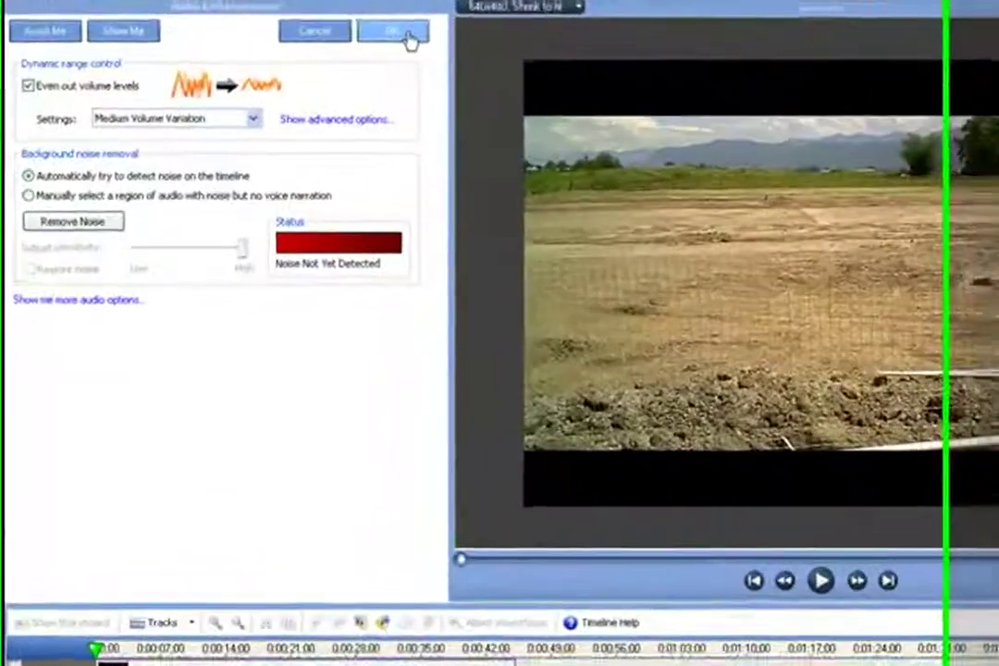
left_click(333, 57)
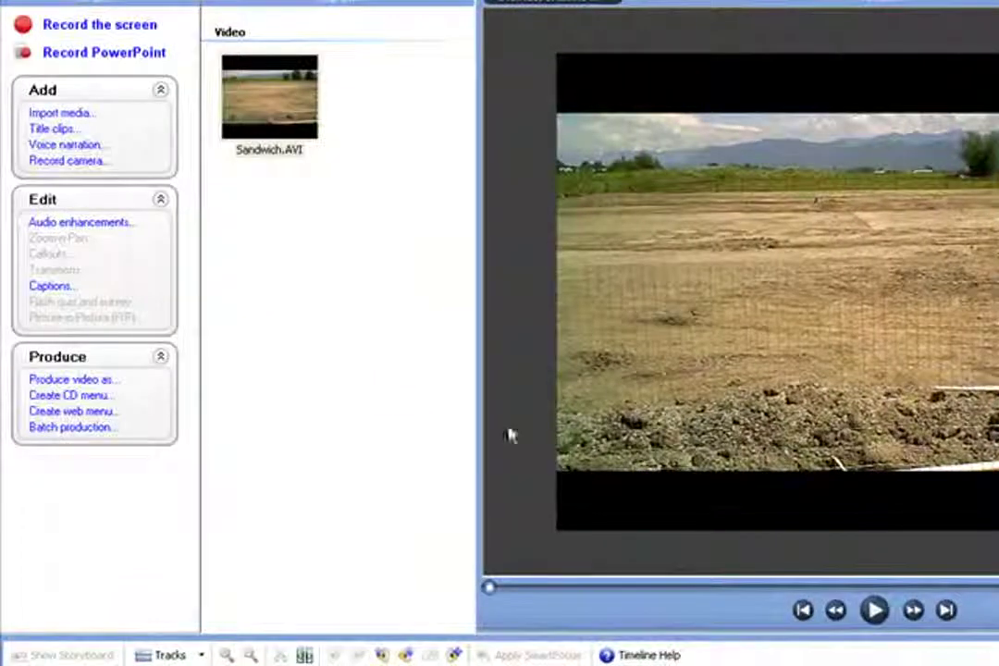
- Play back the beginning of the clip to check the evened-out audio and return the playhead to the start
left_click(874, 609)
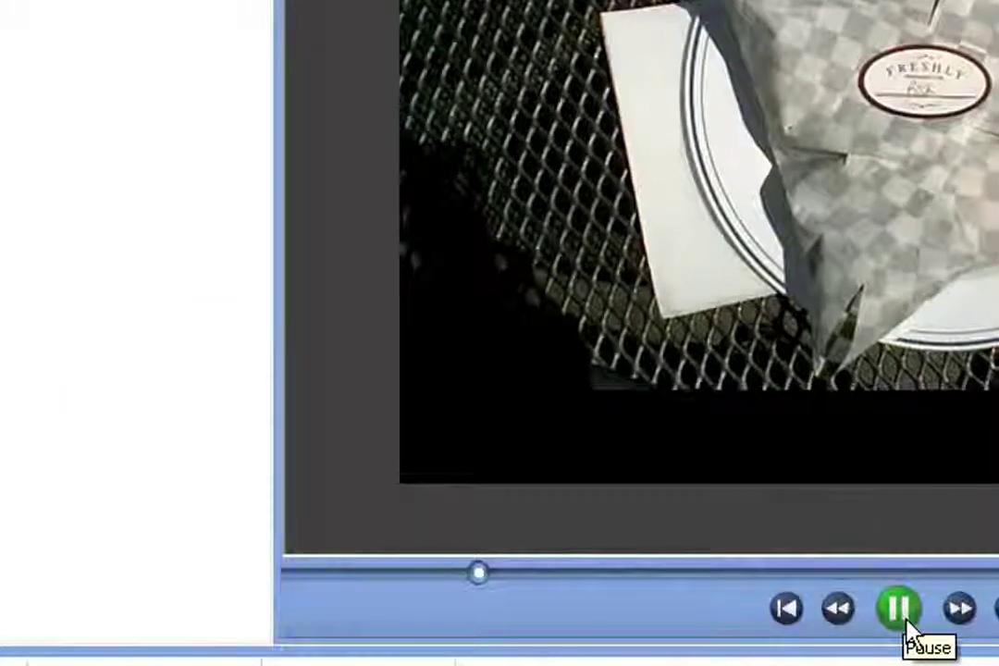
left_click(902, 625)
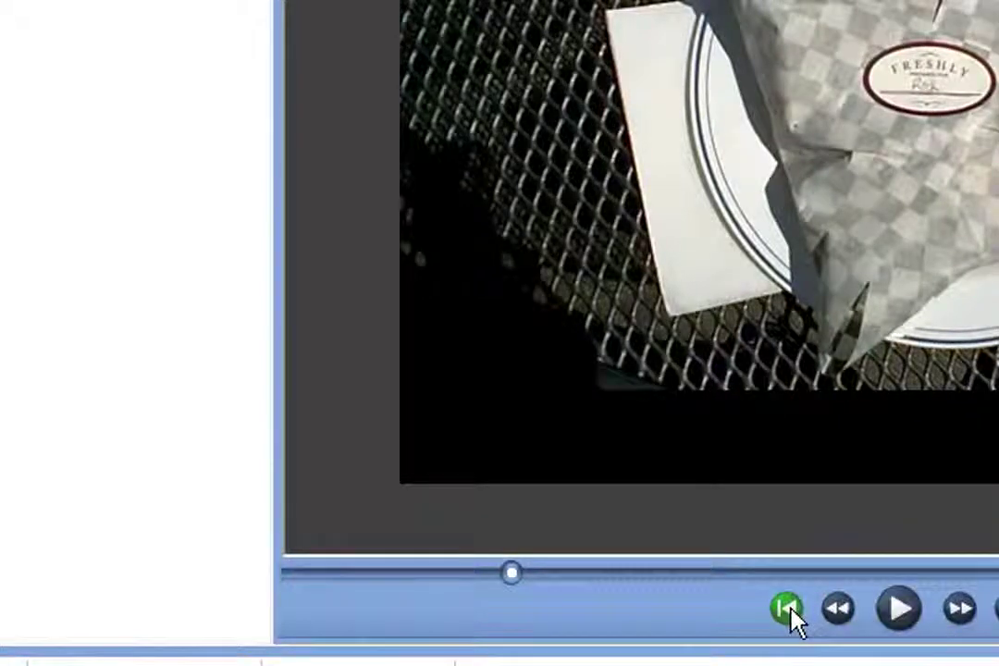
left_click(788, 610)
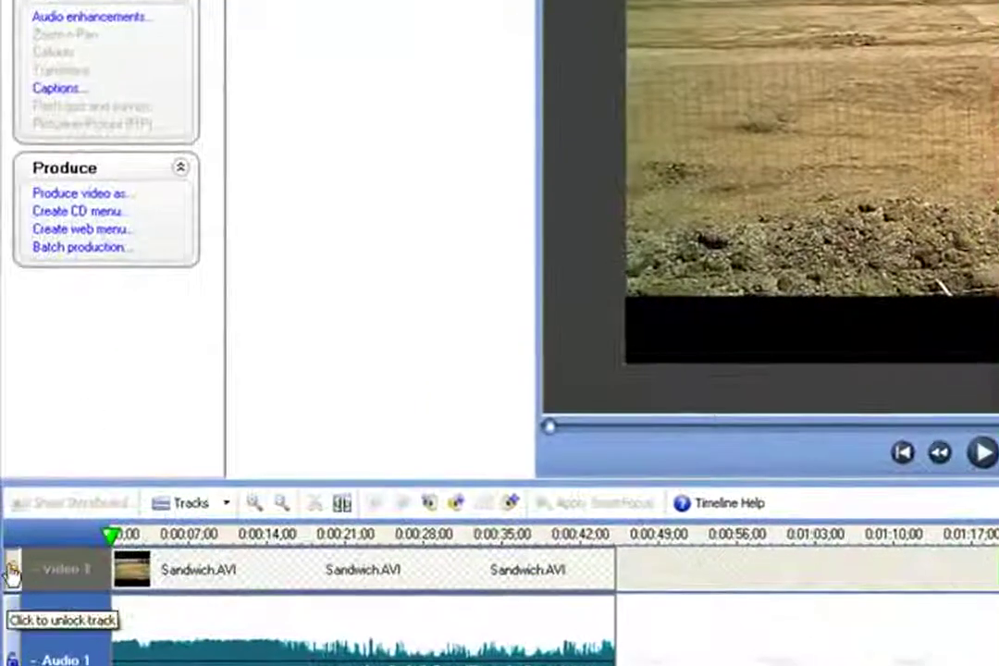
- Unlock the Video 1 track and add a new callout at the start of the timeline
left_click(13, 570)
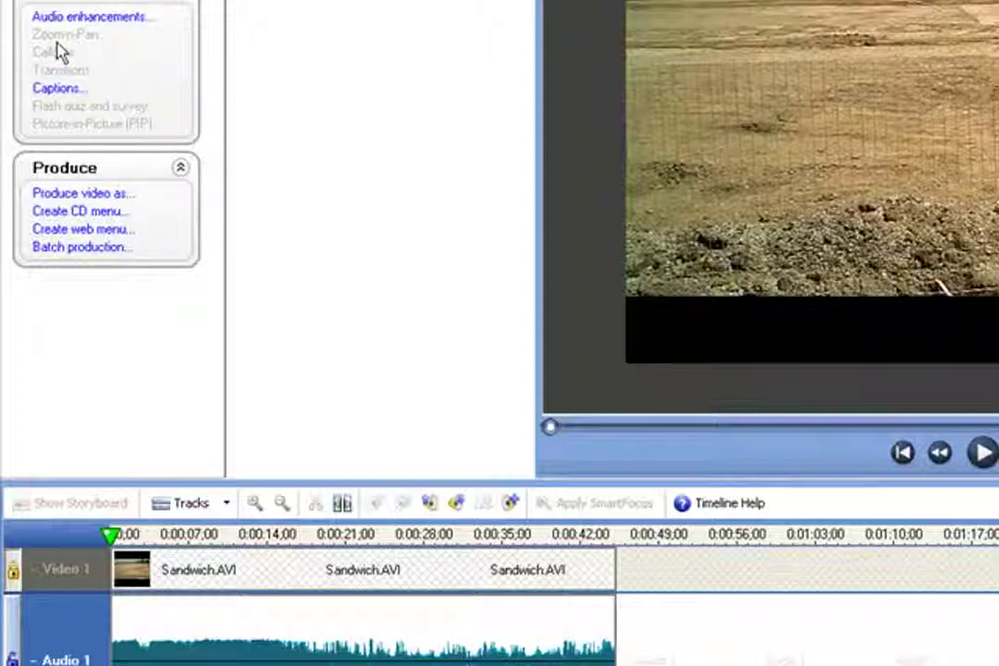
left_click(12, 573)
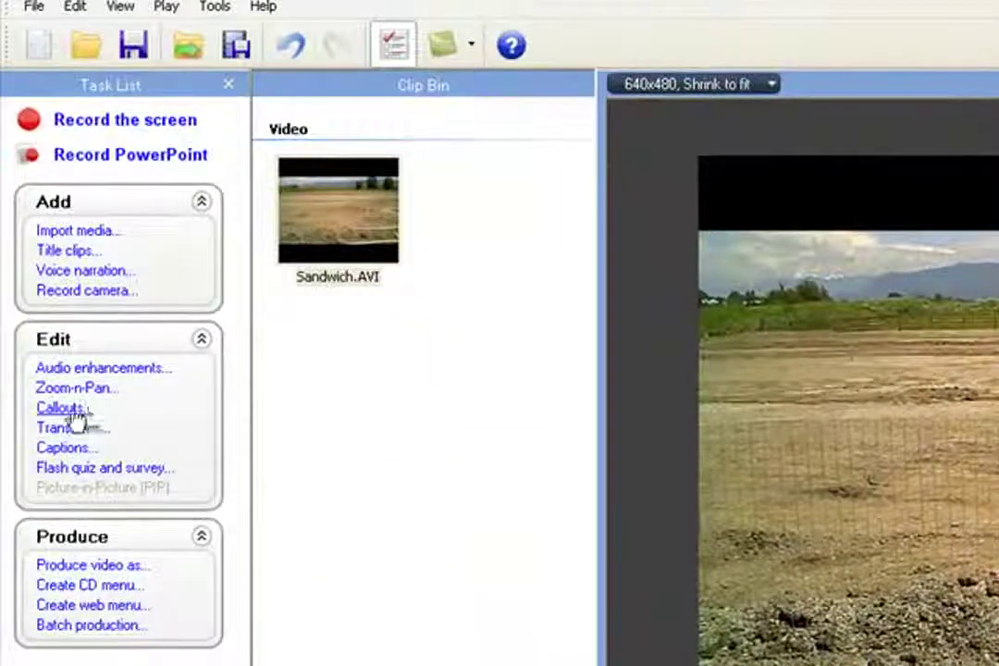
left_click(74, 410)
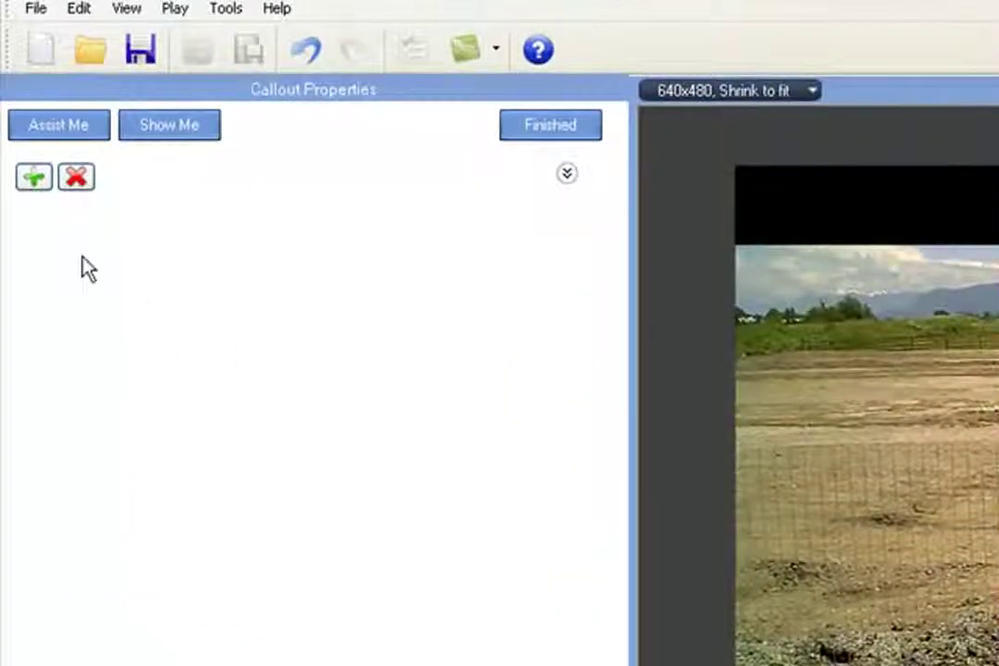
left_click(33, 181)
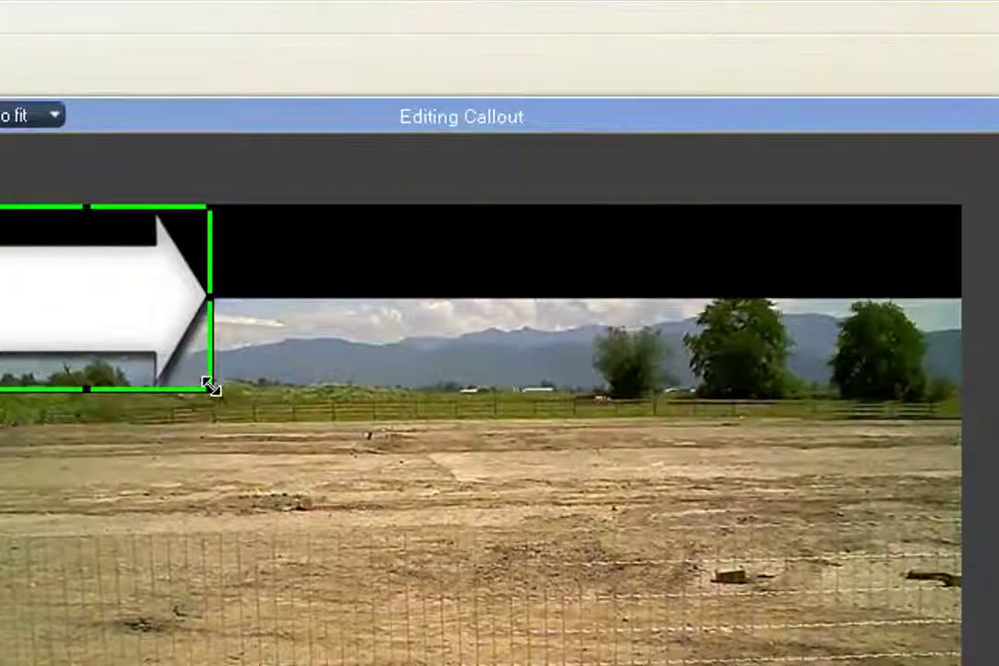
- Enlarge the arrow callout across the upper part of the preview and try its down, left and up rotations
left_click_drag(211, 386, 943, 629)
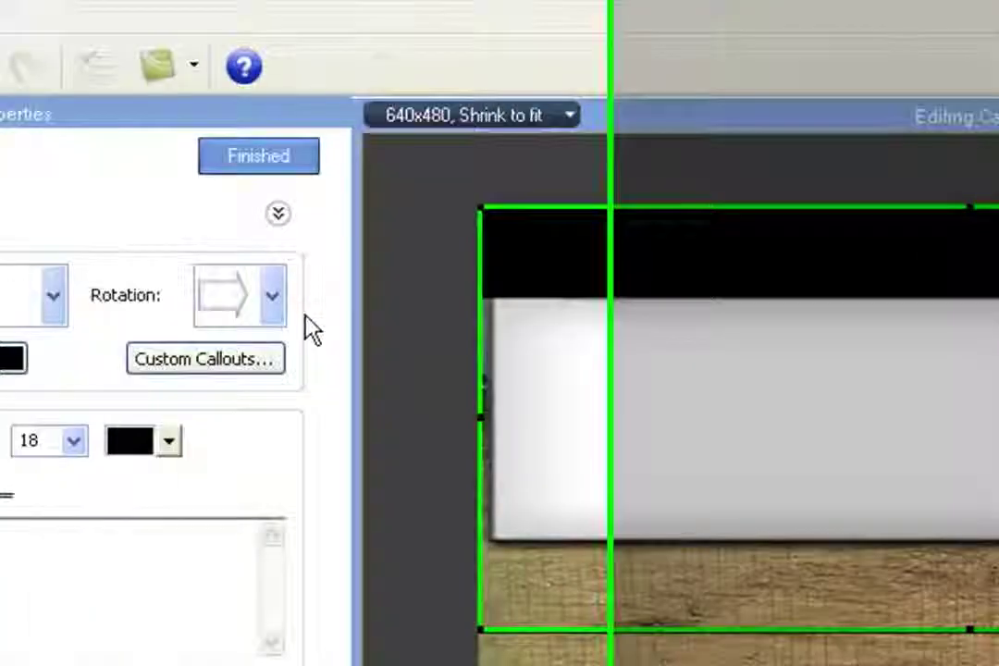
left_click(667, 298)
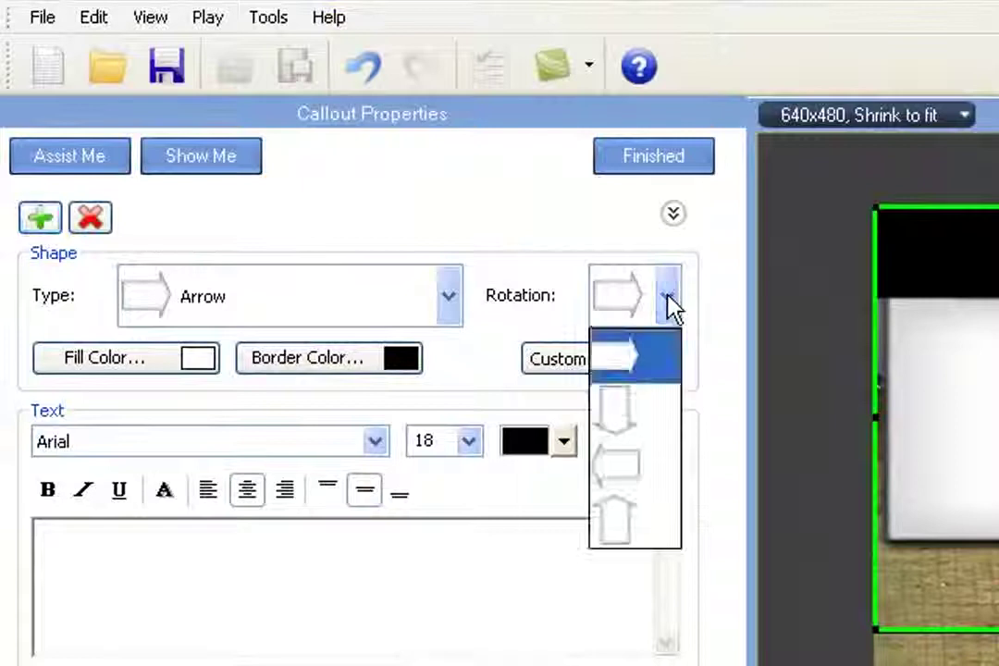
left_click(644, 416)
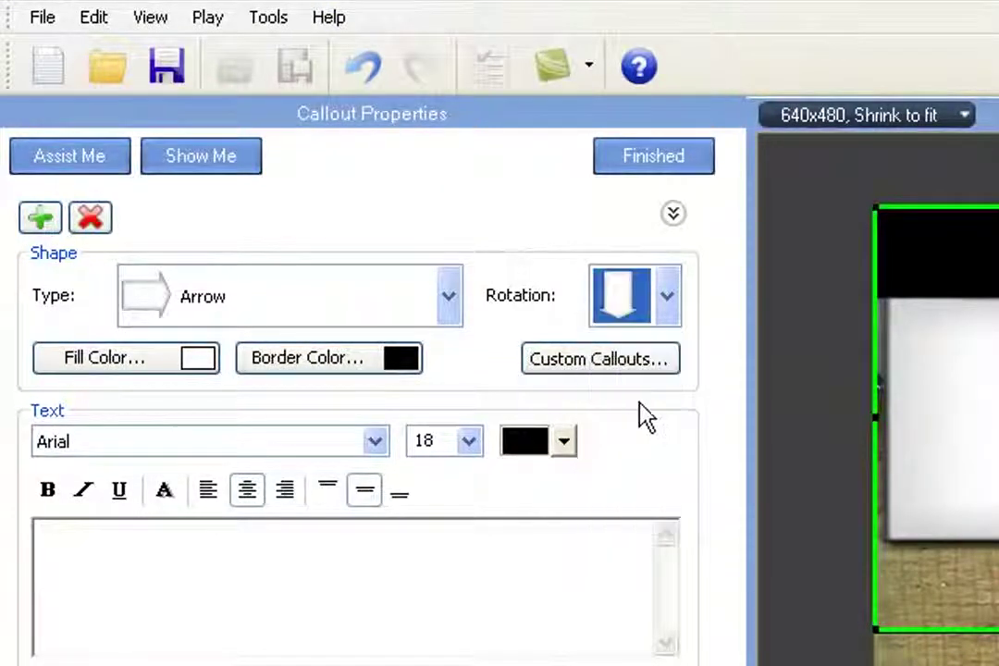
left_click(664, 298)
left_click(645, 459)
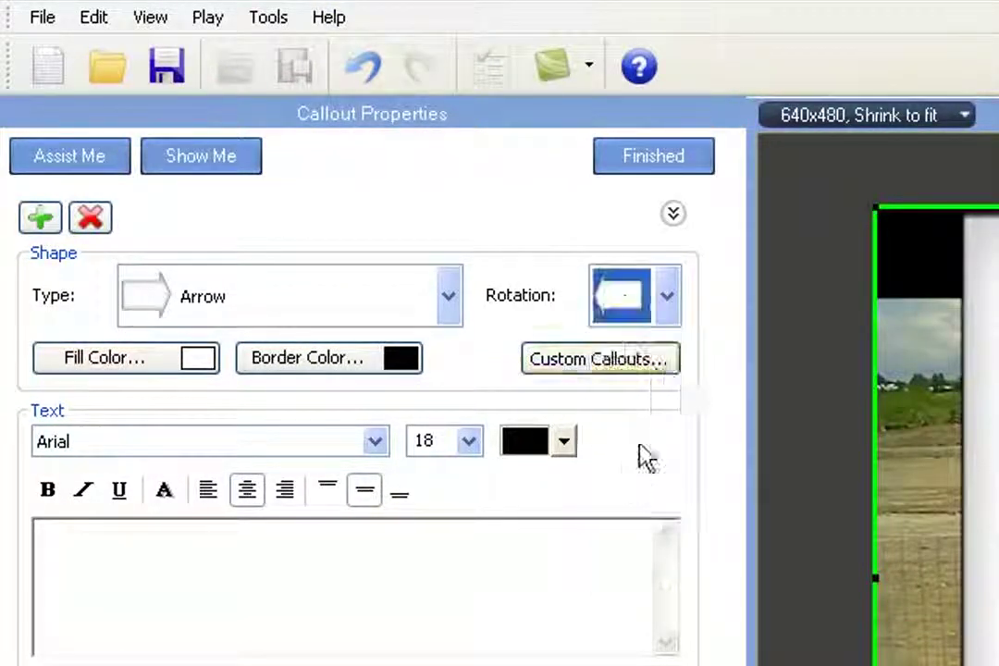
left_click(664, 297)
left_click(633, 530)
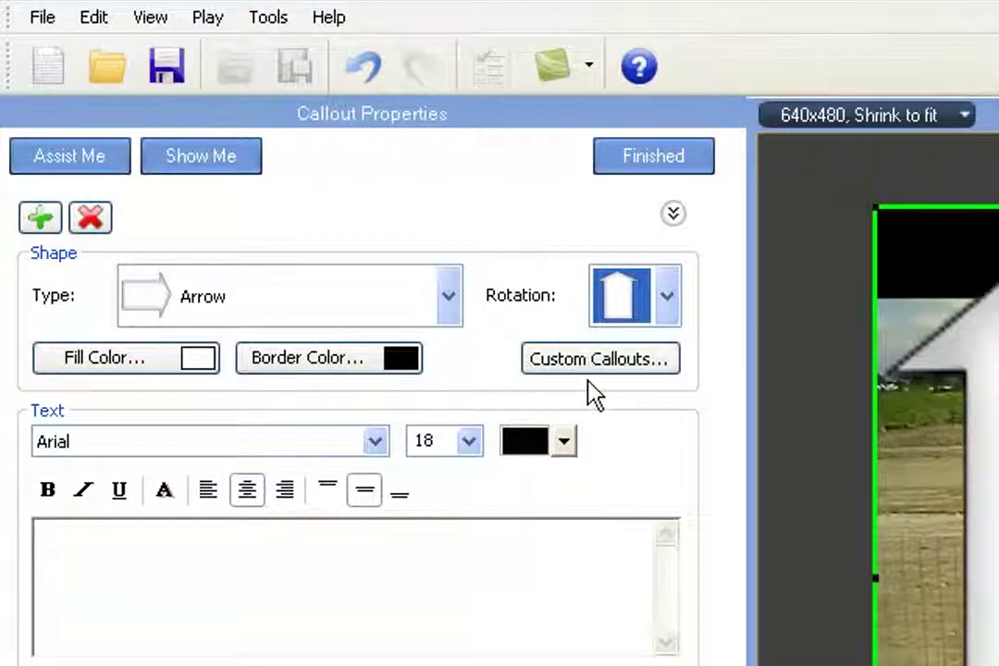
- Change the callout type to Text Callout and resize its box to about 637 wide by 359 high
left_click(450, 298)
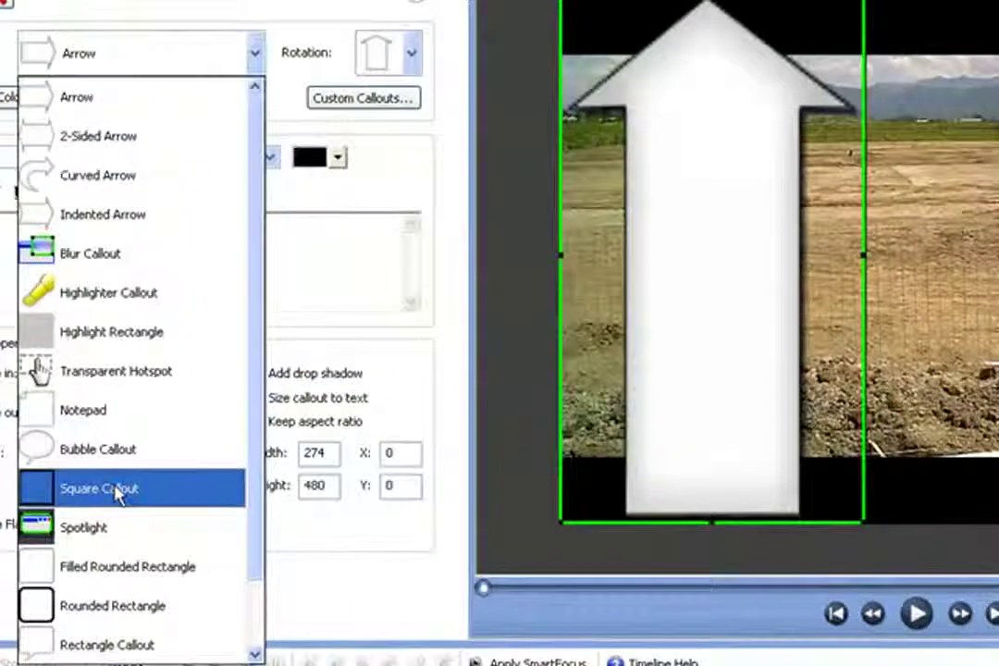
left_click(259, 650)
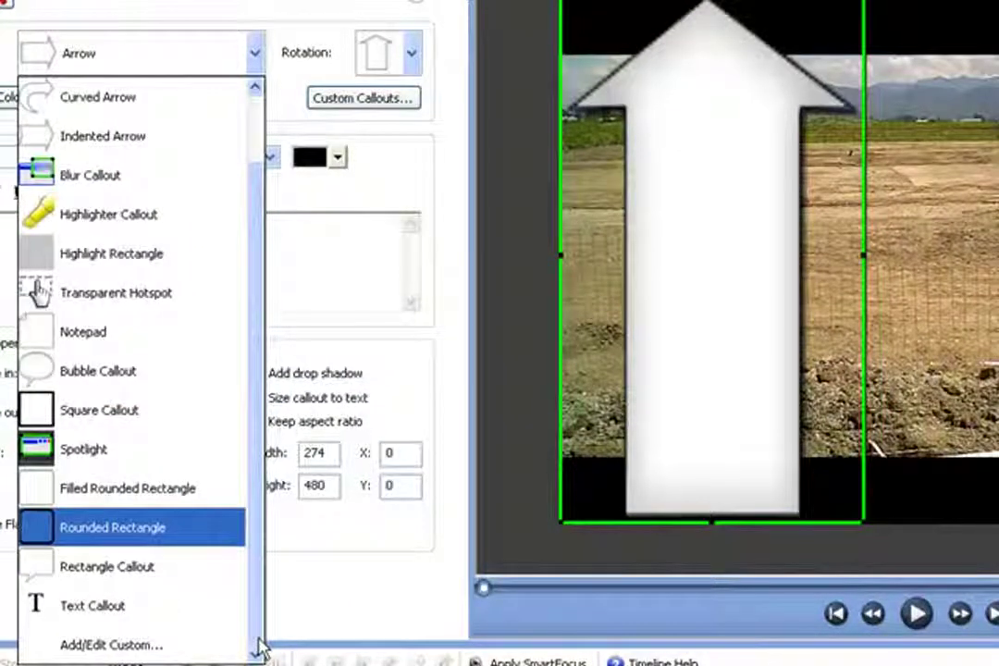
left_click(72, 610)
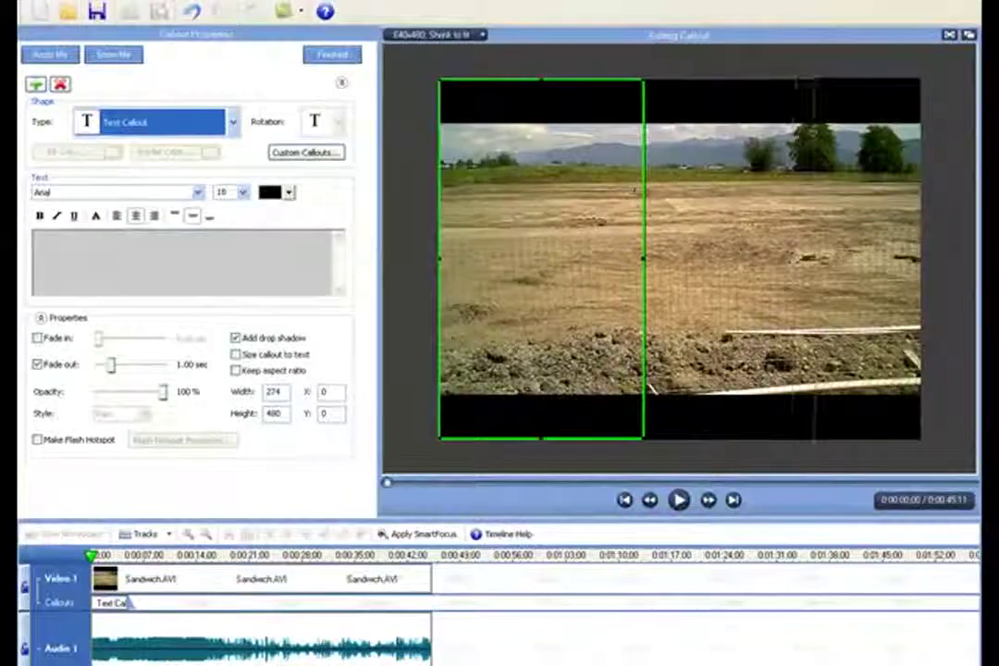
left_click_drag(643, 259, 814, 259)
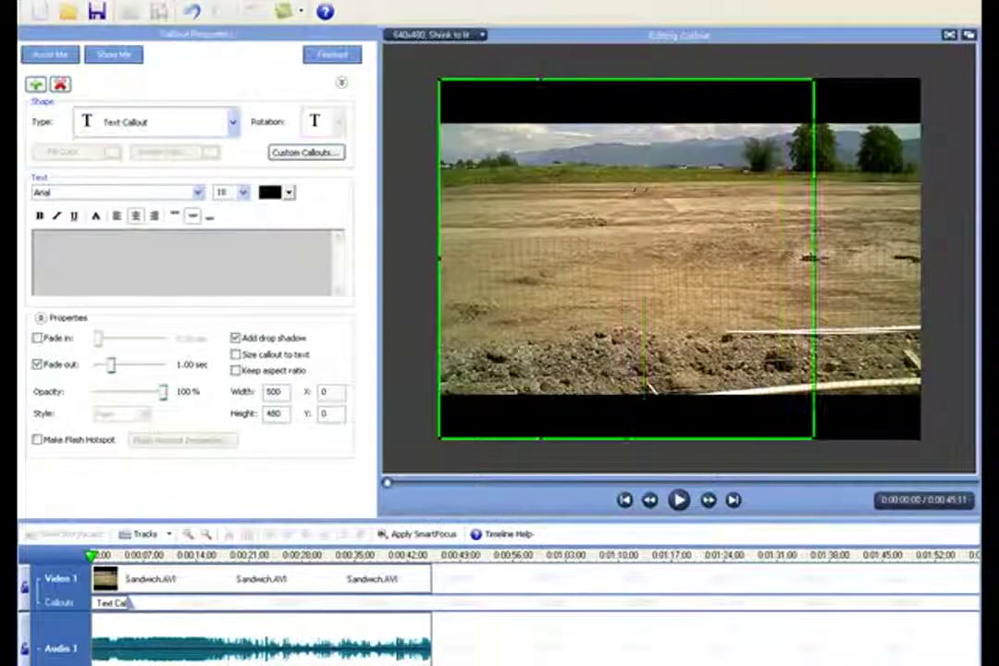
left_click_drag(626, 437, 625, 436)
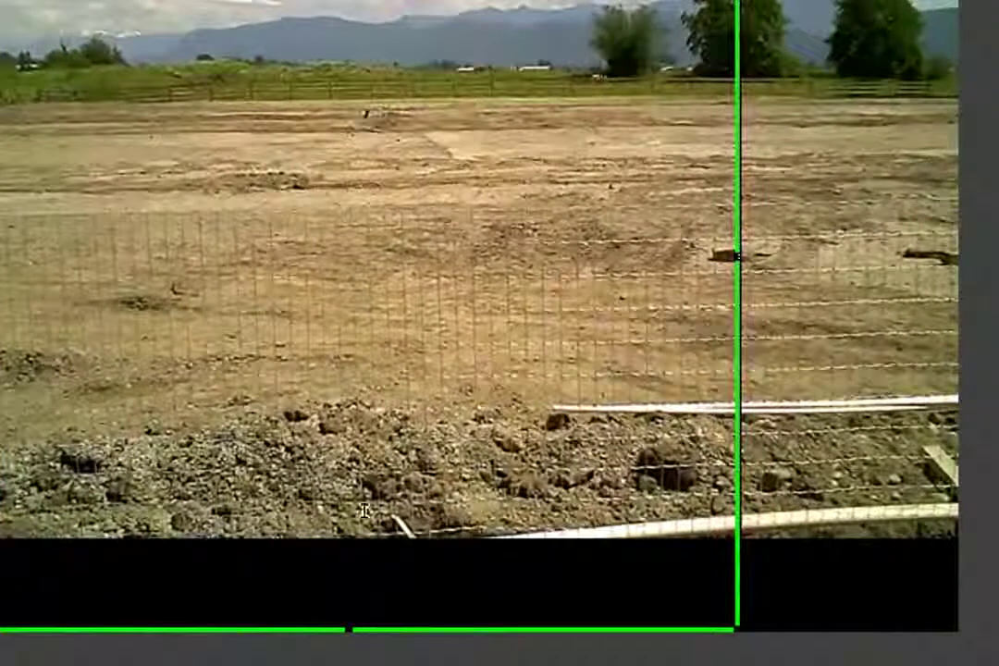
left_click_drag(386, 601, 393, 427)
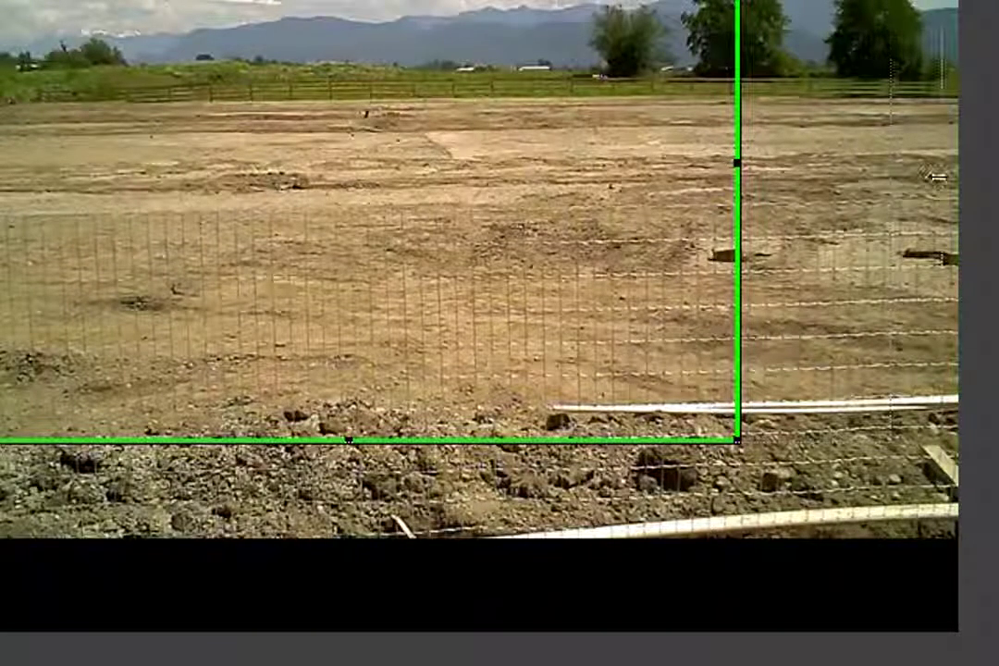
left_click_drag(935, 175, 945, 173)
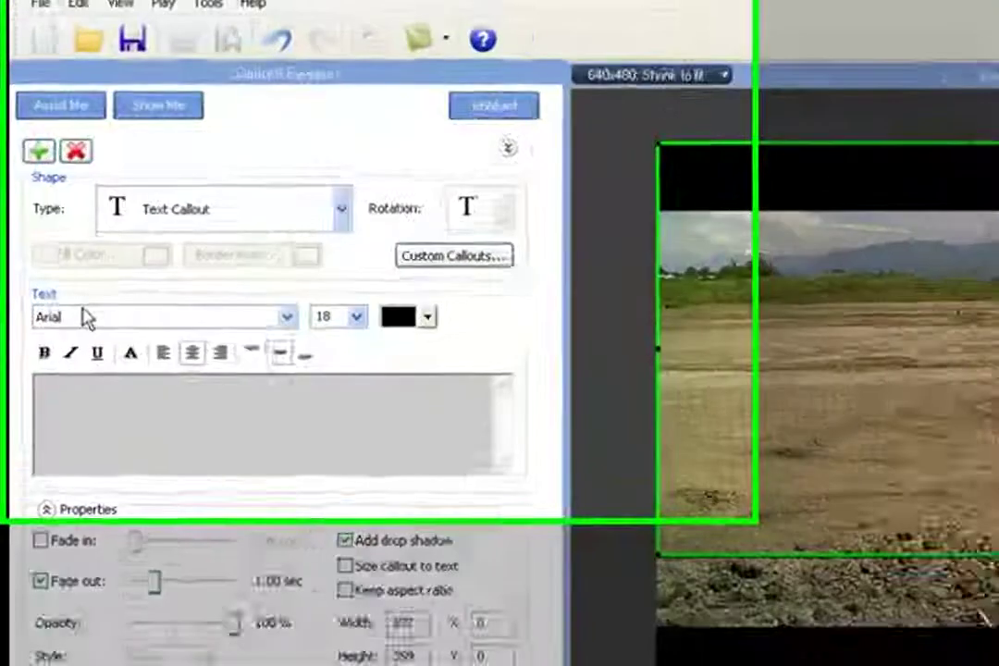
- Look through the font, font size and text color choices for the text callout
left_click(290, 319)
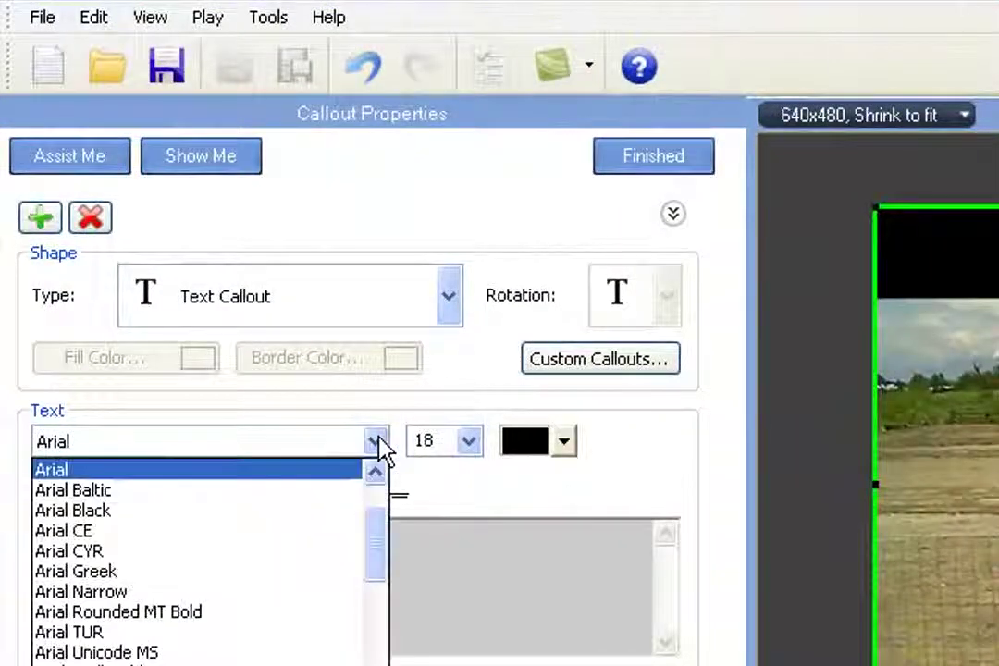
left_click(379, 446)
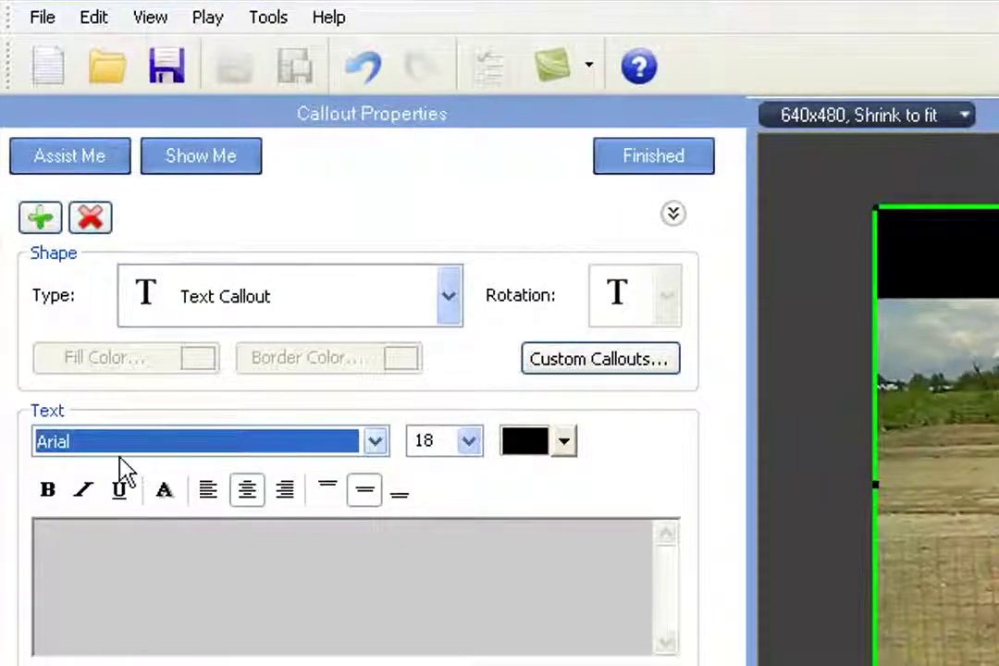
left_click(469, 442)
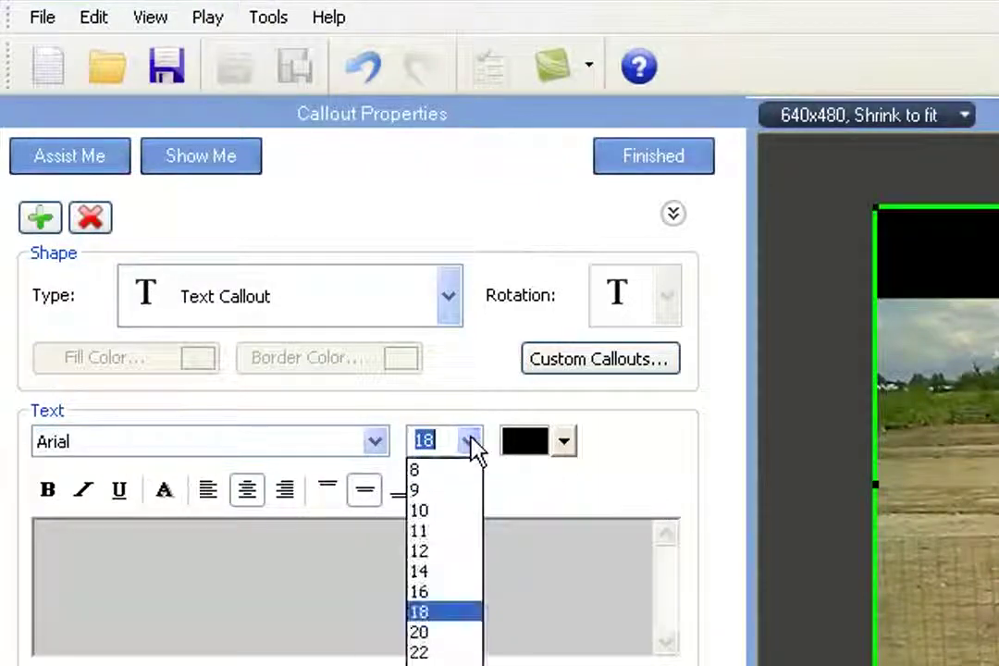
left_click(470, 442)
left_click(564, 444)
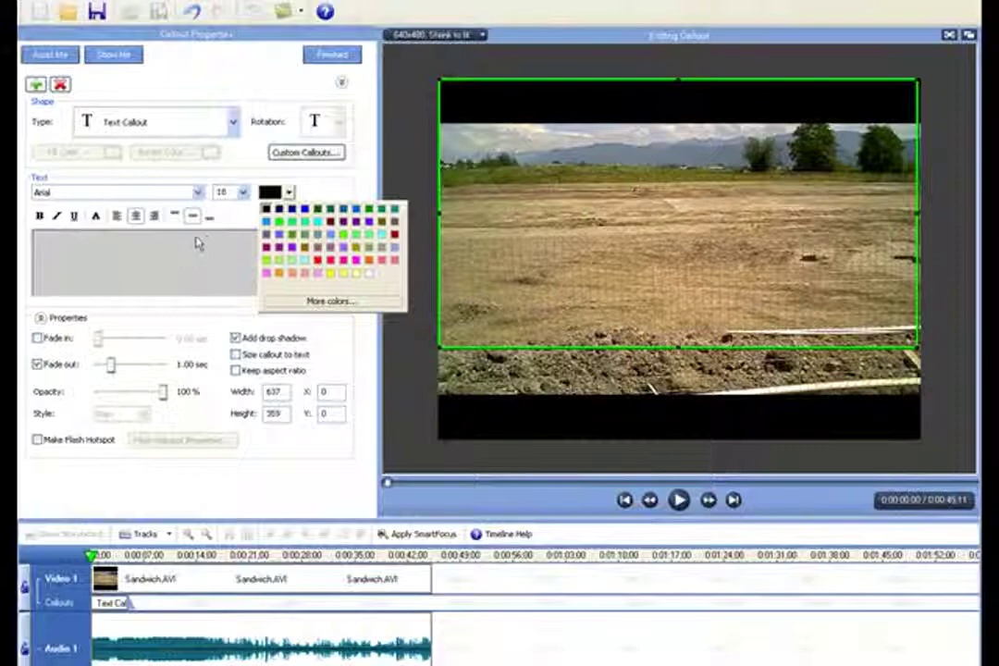
- Enter the person's first name with an added s, followed by "Sandwich", as the callout text and select all of it
left_click(196, 242)
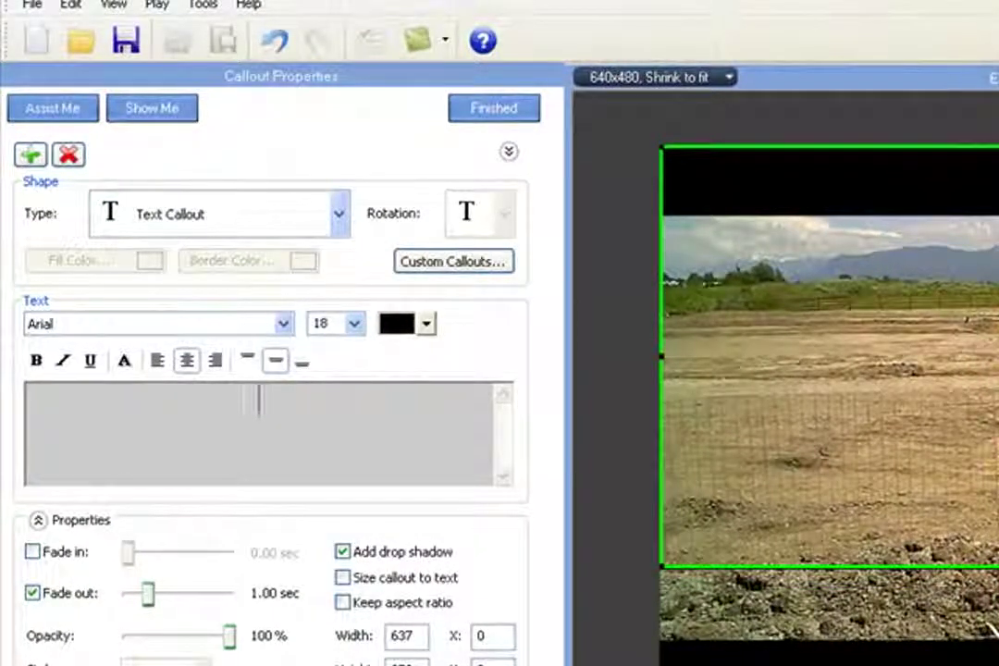
type("Rick s")
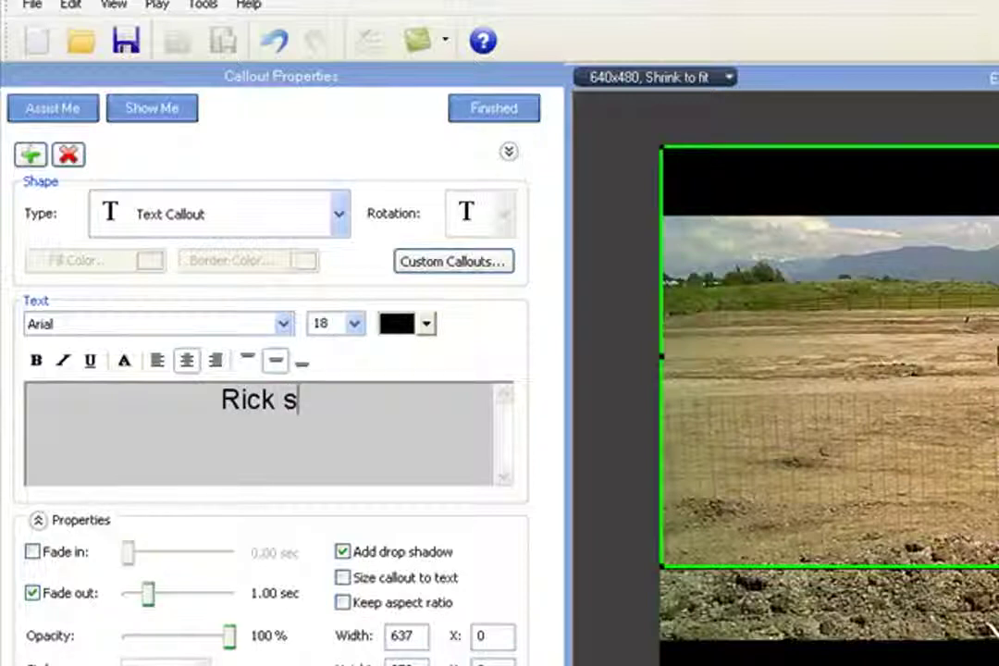
key("BackSpace")
key("BackSpace")
type("s Sa")
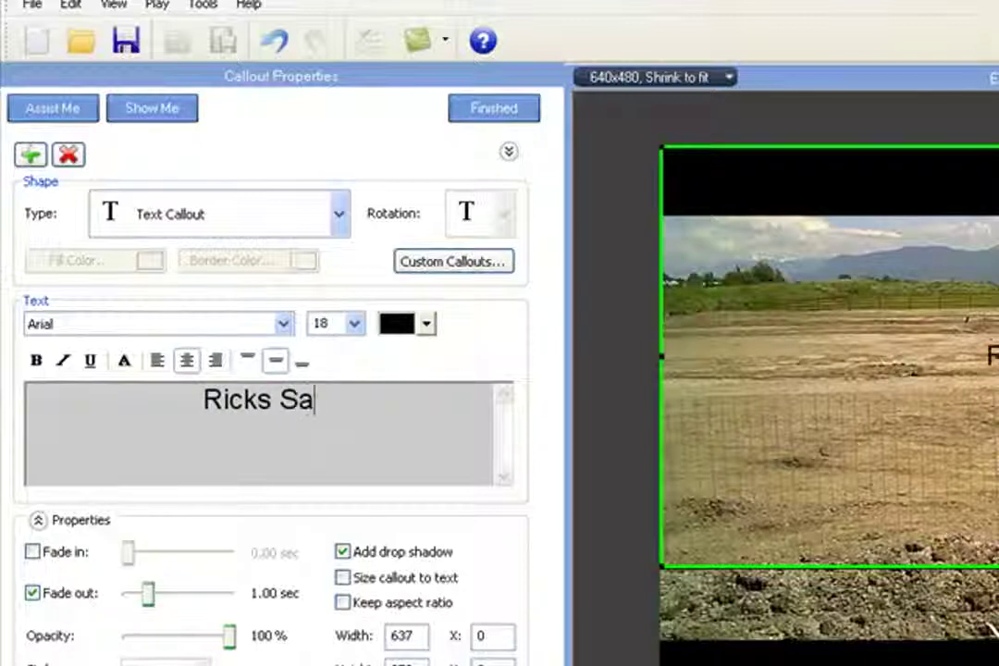
type("ndwich")
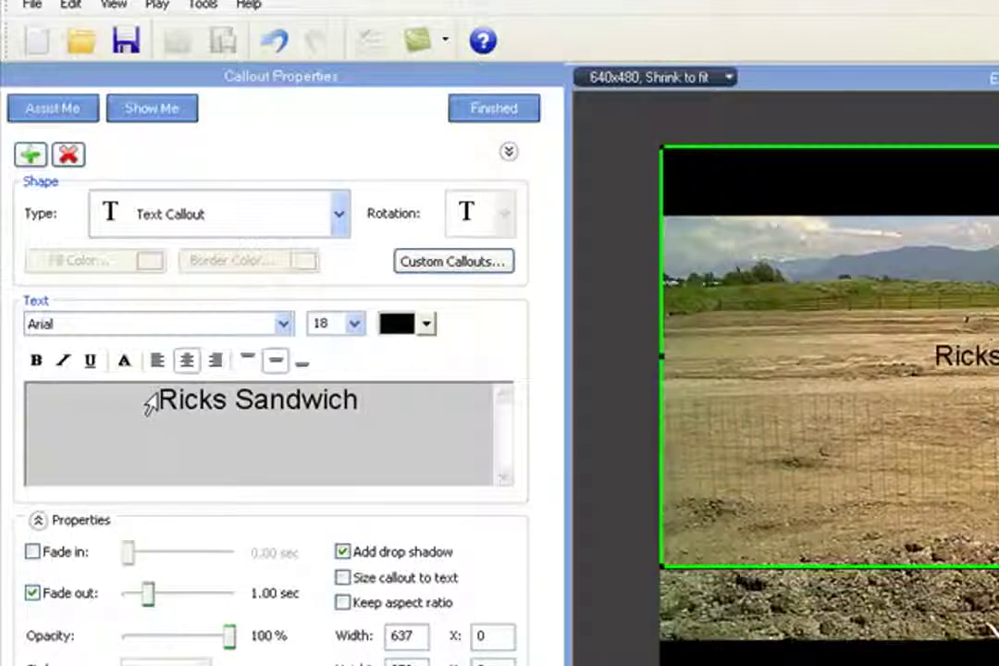
left_click_drag(161, 397, 384, 402)
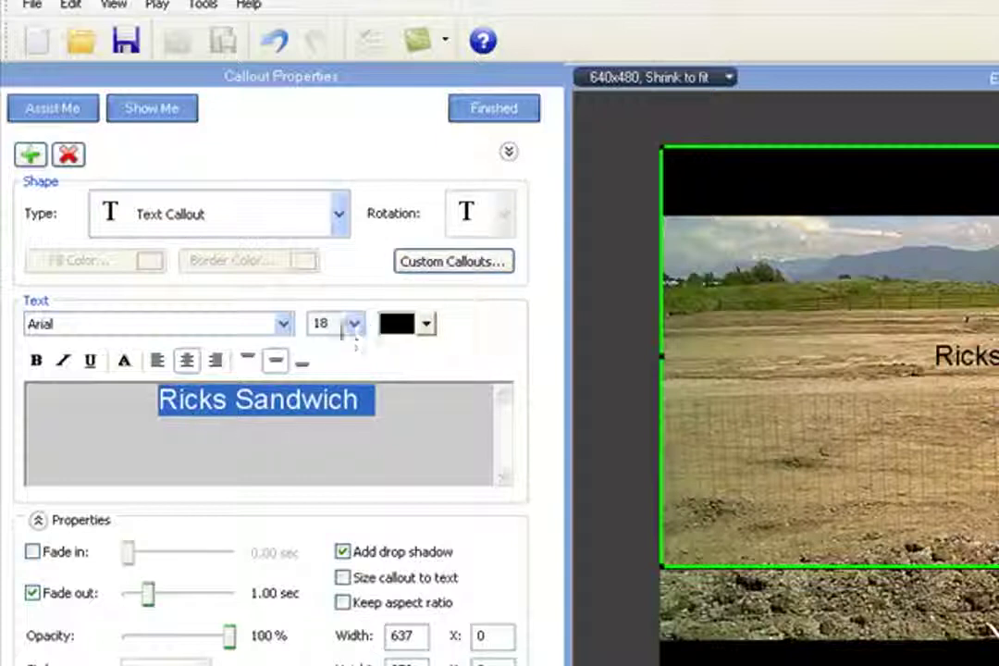
- Format the selected title text at size 36 in bold red
left_click(355, 324)
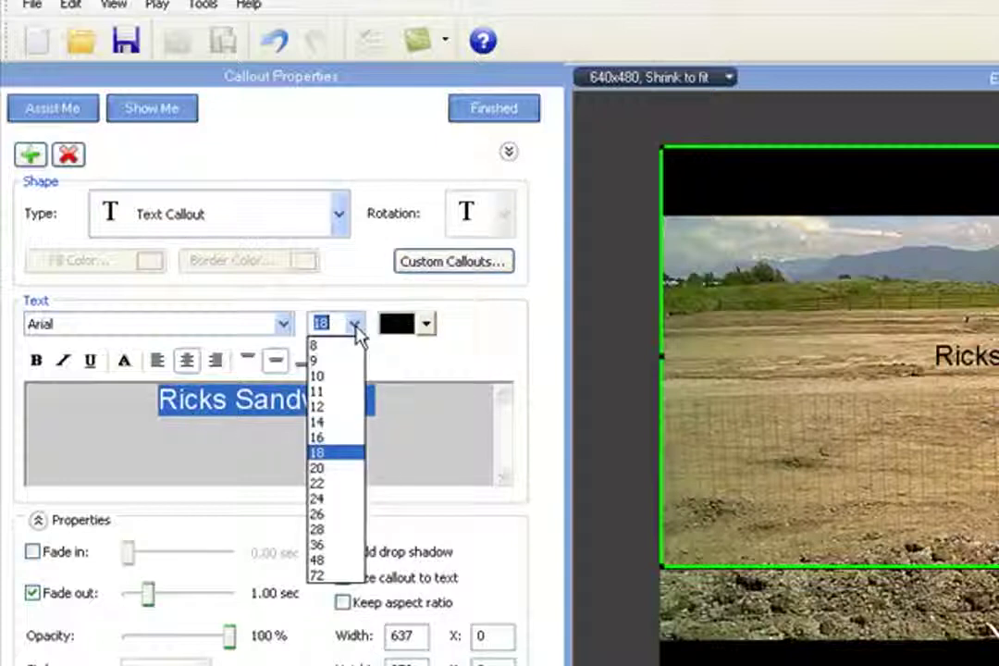
left_click(339, 538)
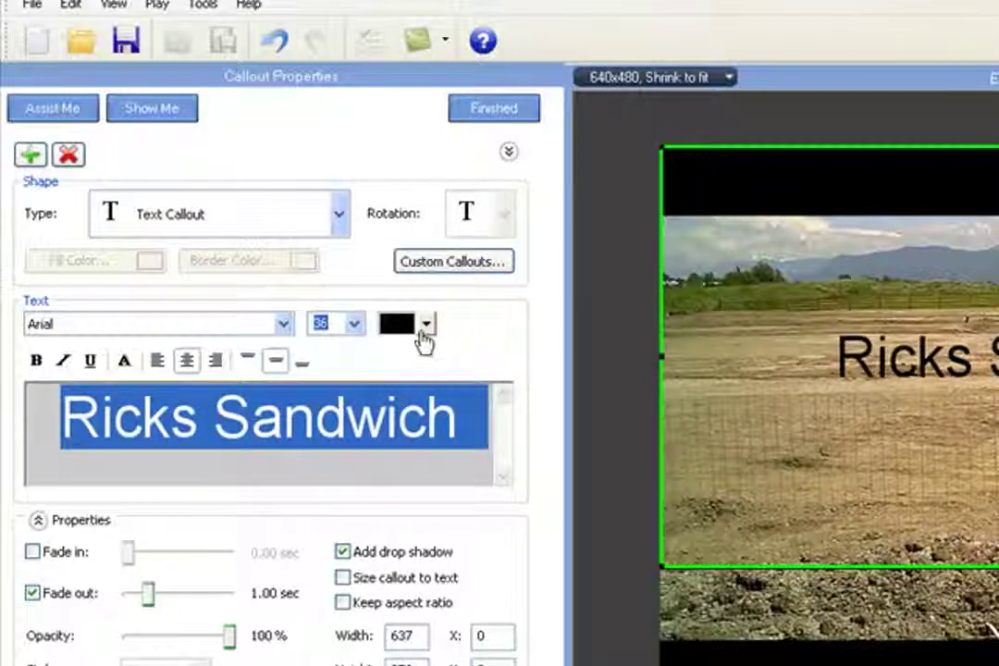
left_click(425, 324)
left_click(471, 429)
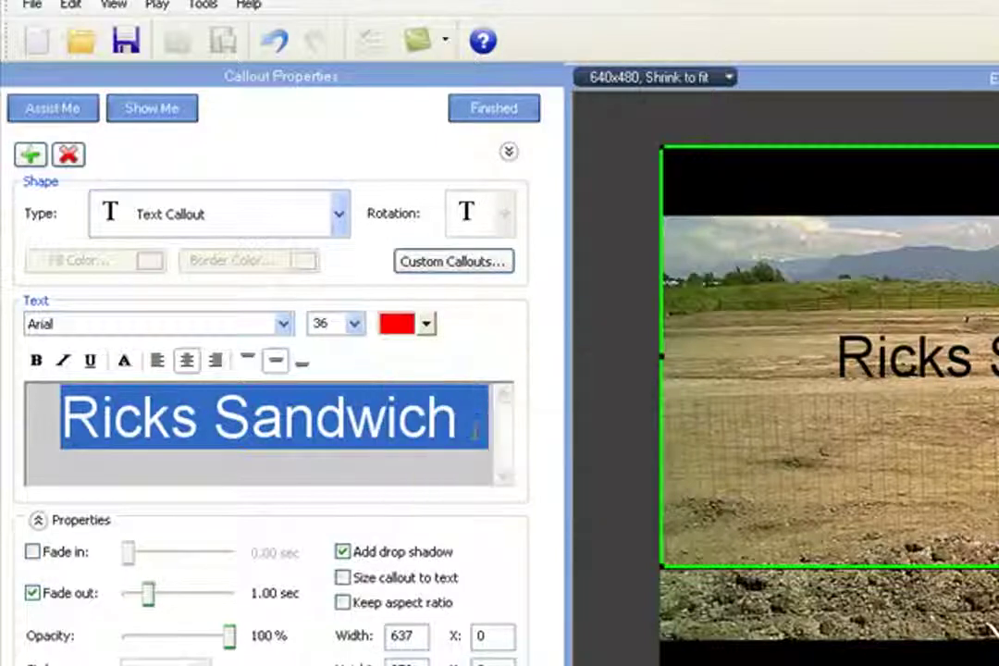
left_click(36, 362)
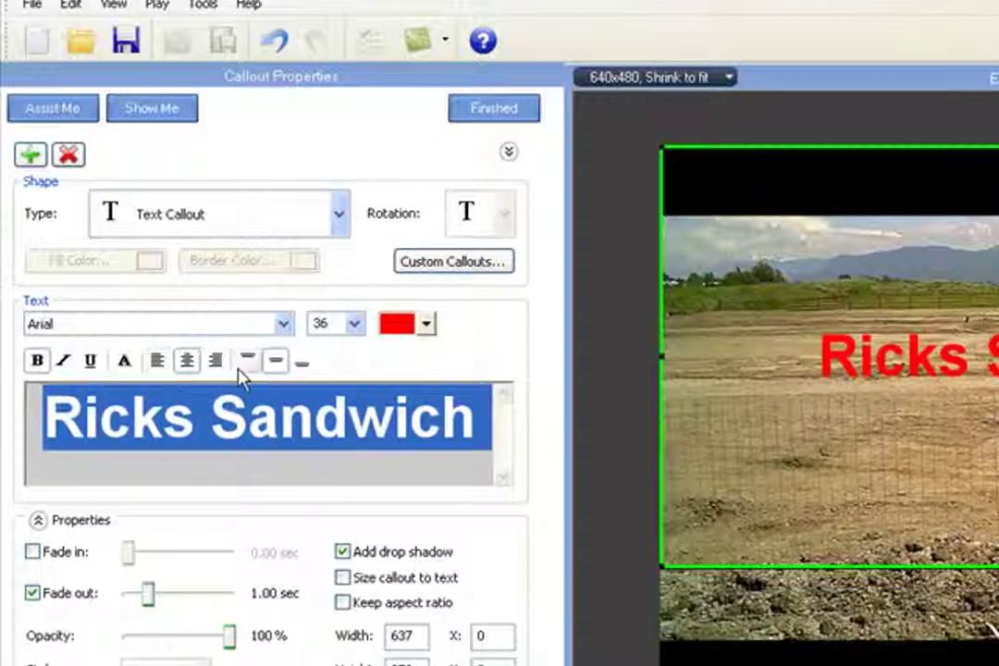
- Try left, right, top and bottom alignment on the title text, returning it to horizontal and vertical center
left_click(158, 363)
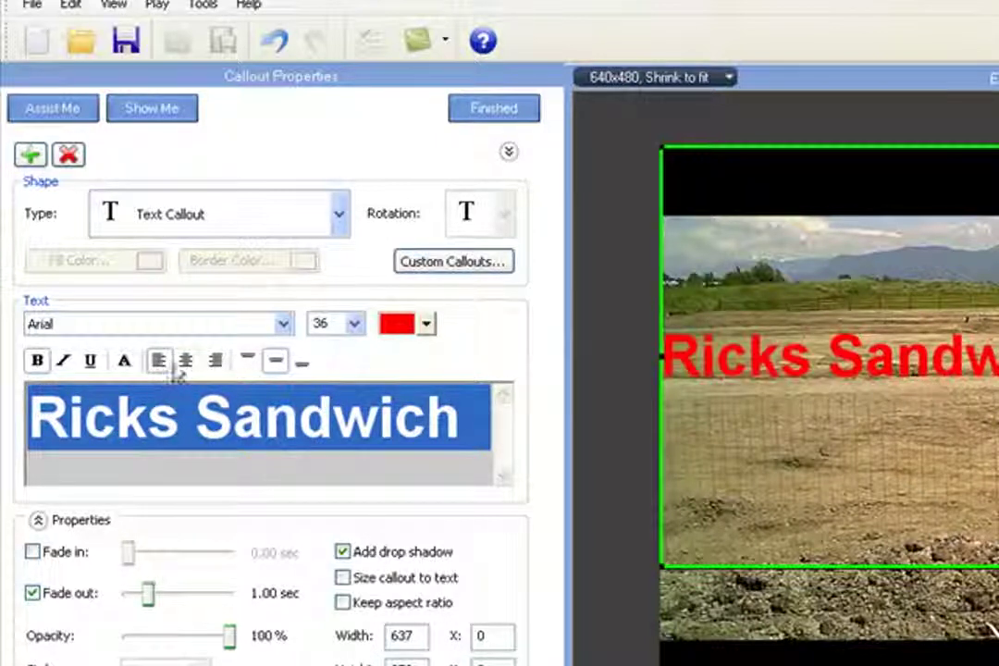
left_click(186, 362)
left_click(216, 362)
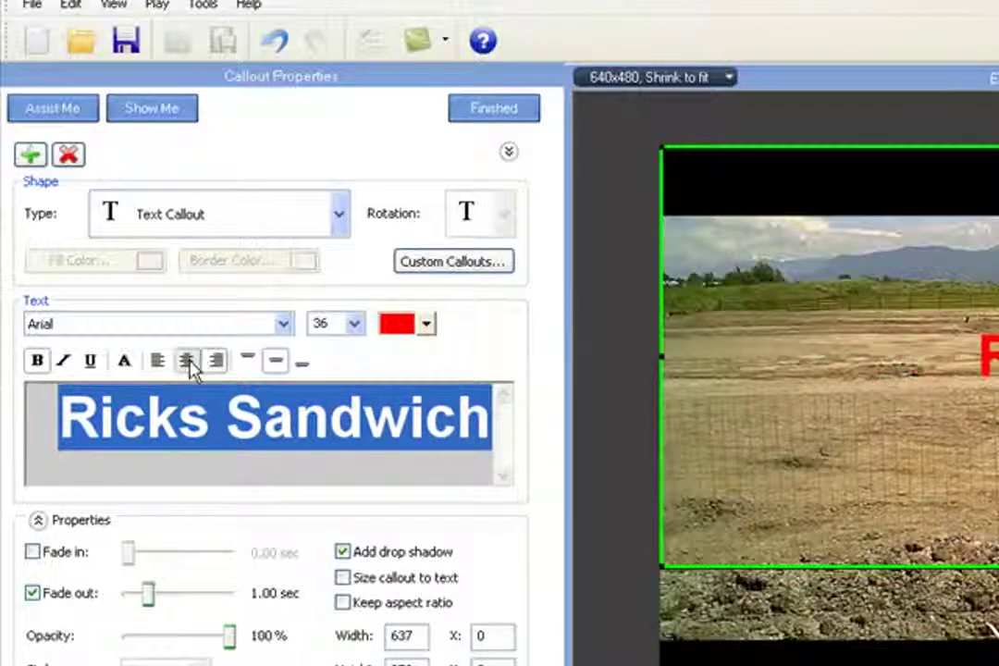
left_click(188, 362)
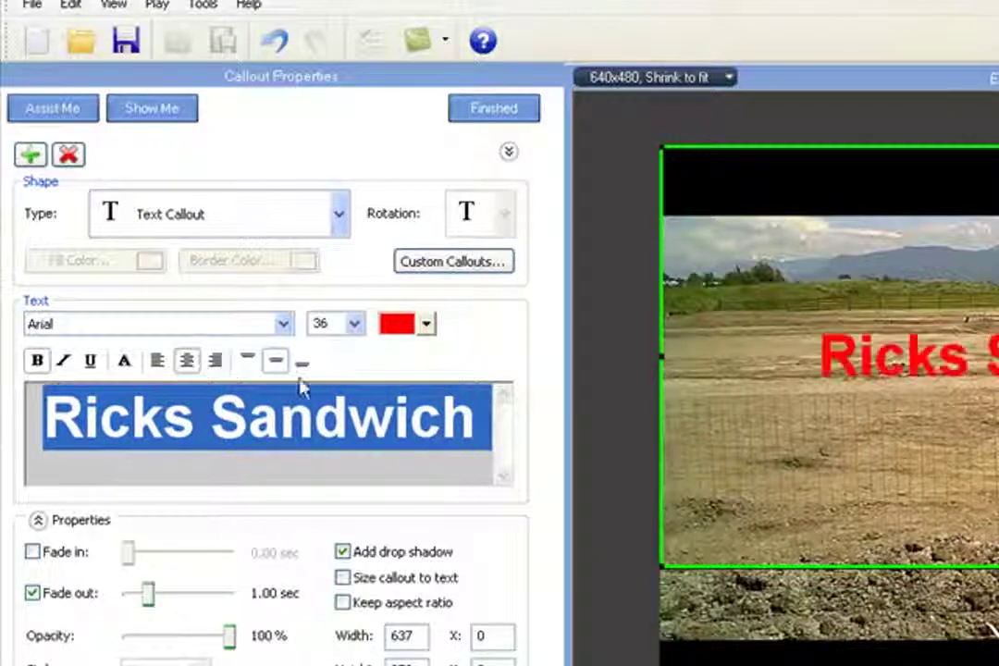
left_click(249, 363)
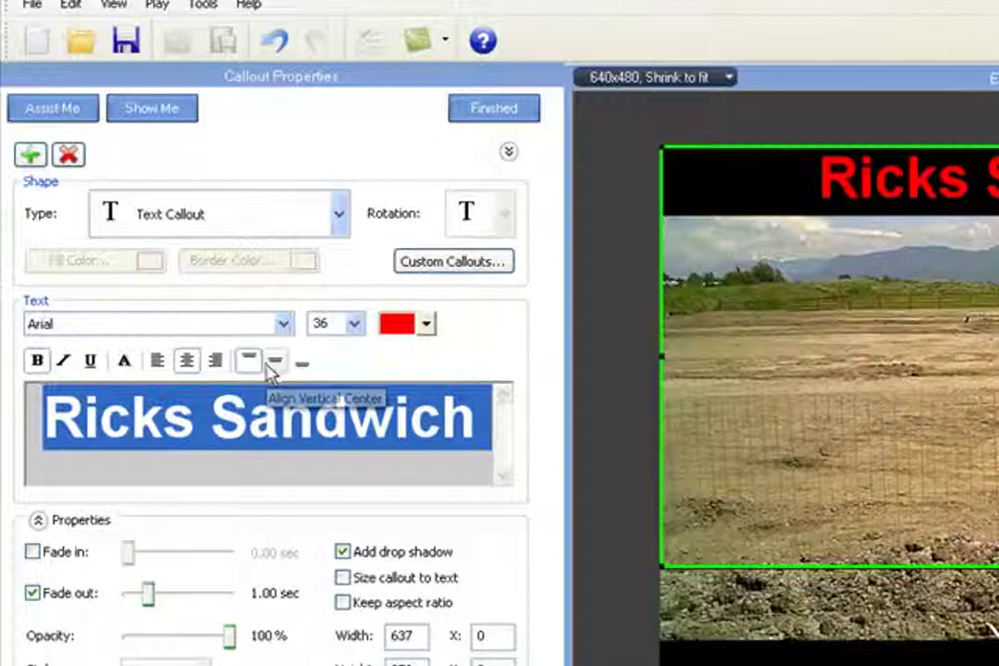
left_click(275, 363)
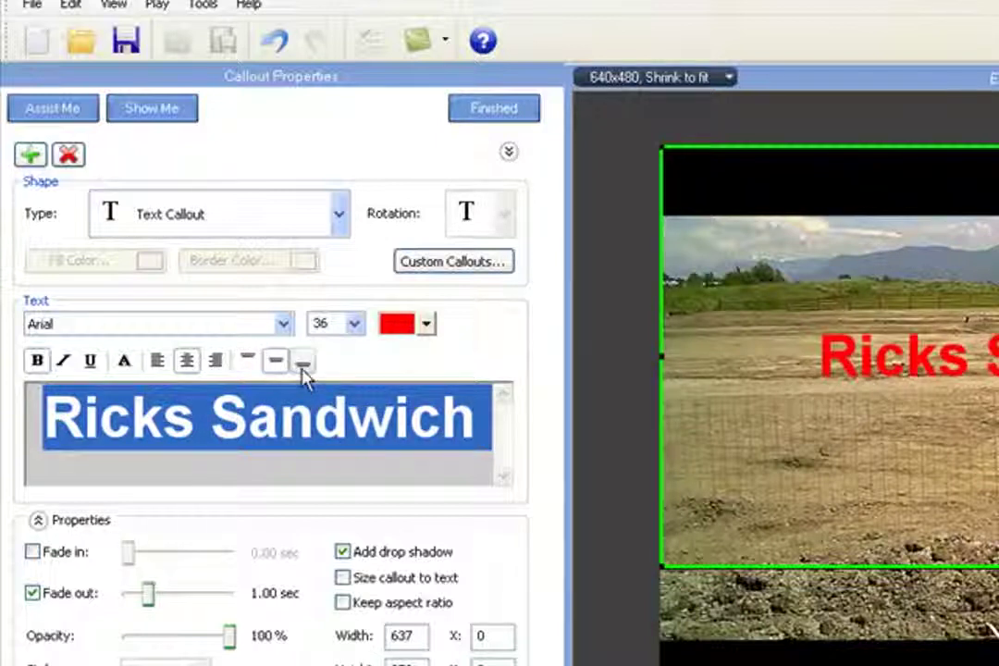
left_click(302, 362)
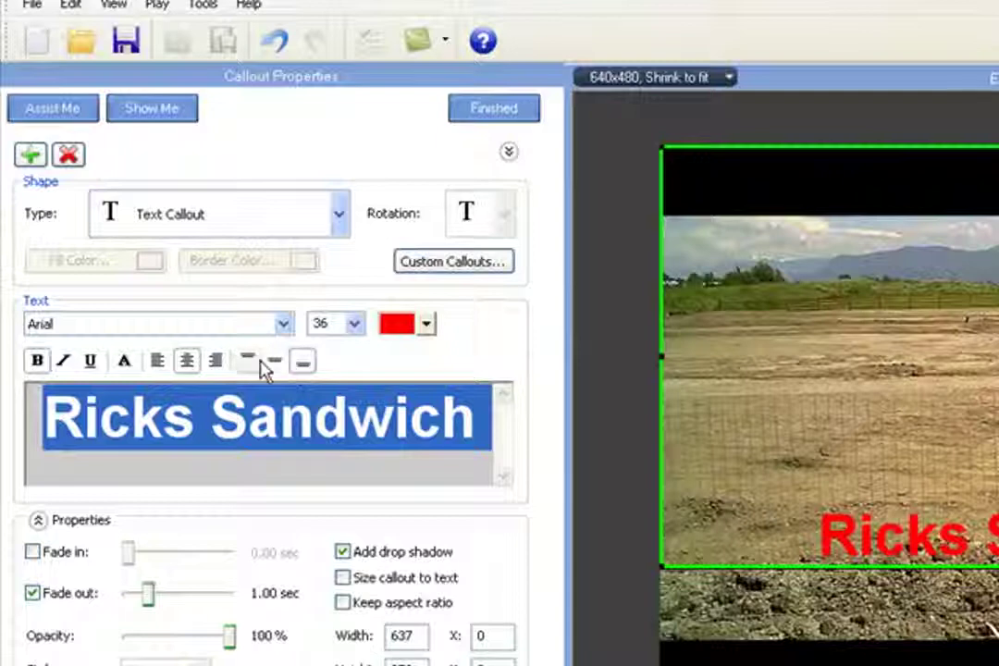
left_click(276, 362)
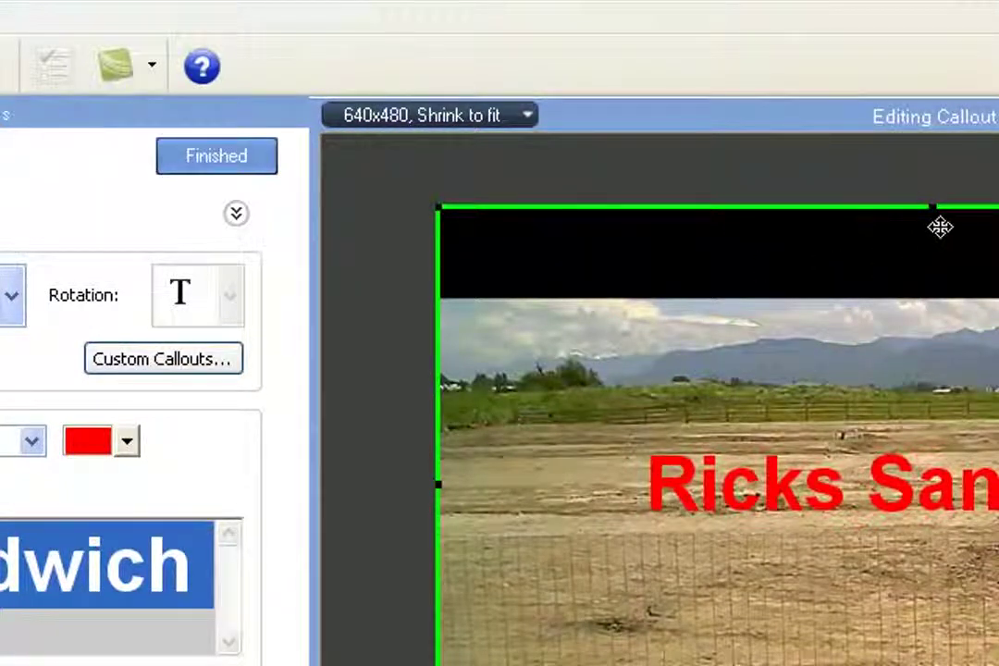
- Move the title callout down to X 3, Y 196 and reduce its box height to 134
left_click_drag(932, 208, 945, 305)
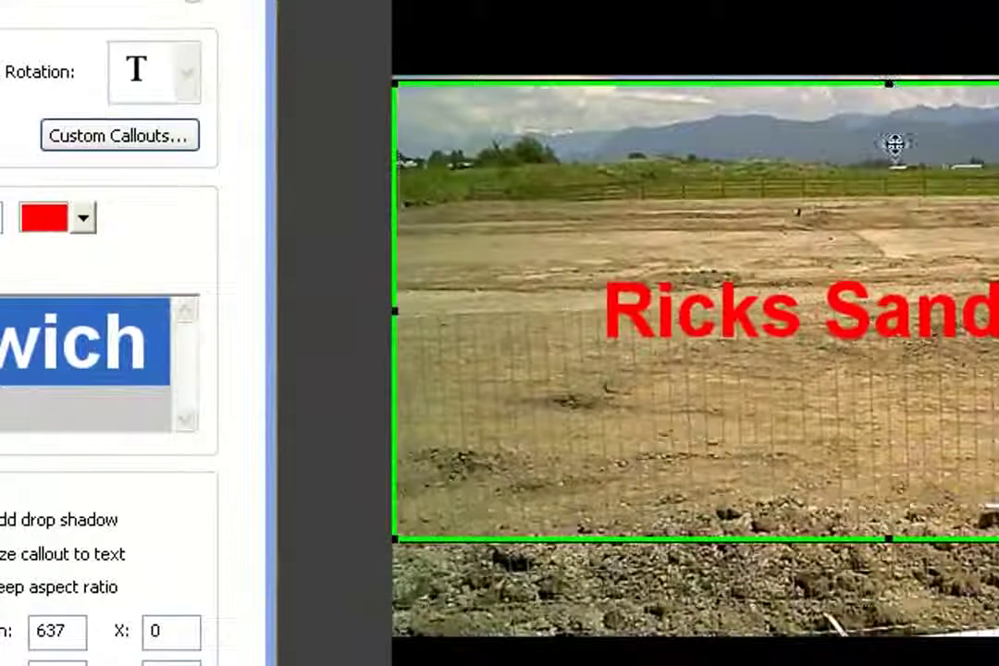
left_click_drag(909, 189, 913, 307)
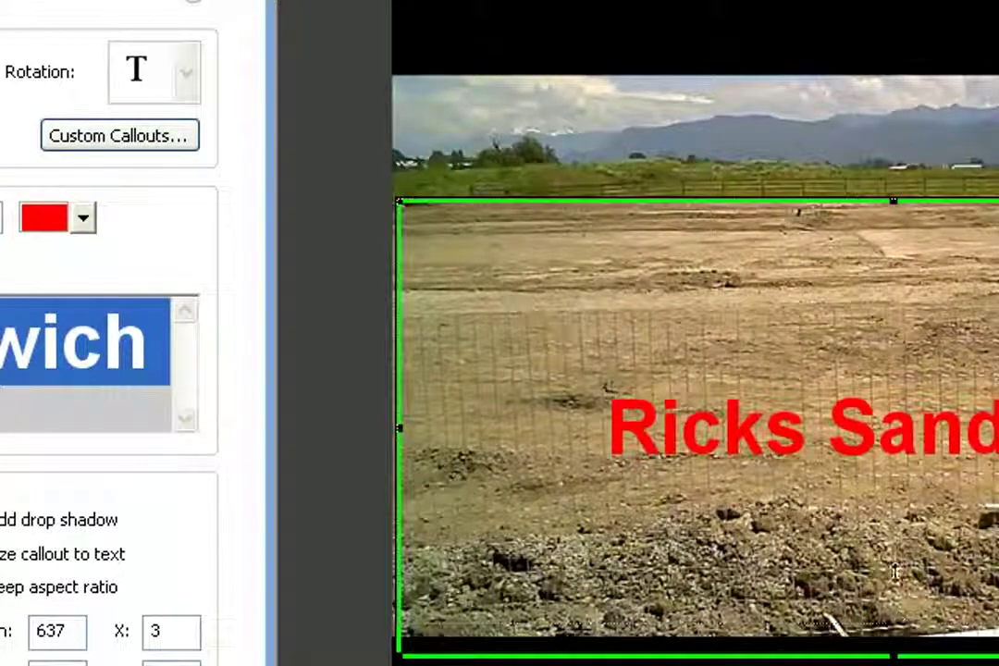
left_click_drag(894, 655, 888, 518)
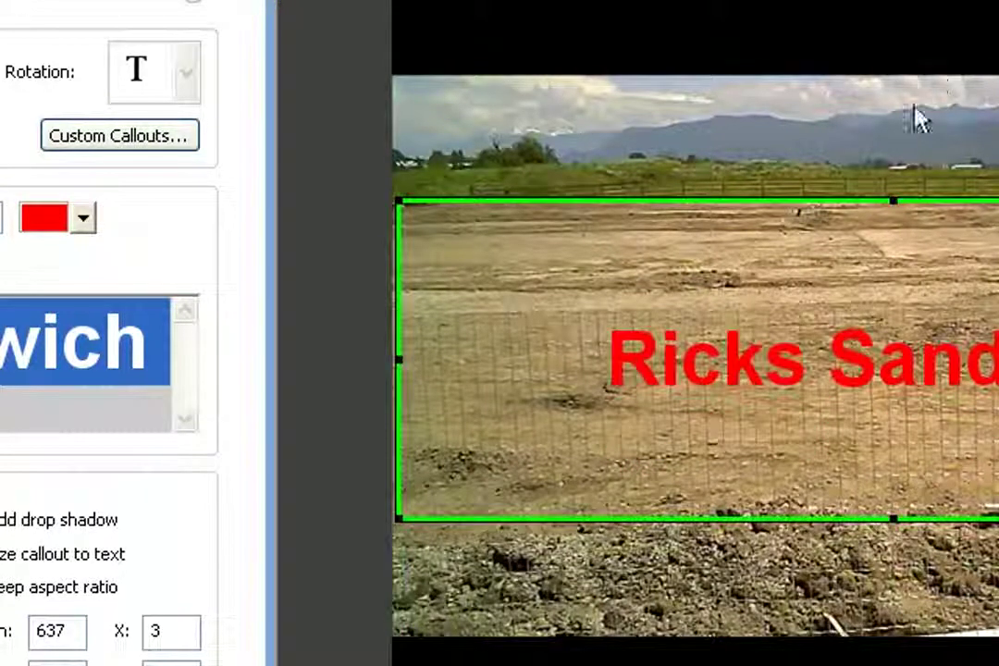
left_click_drag(893, 199, 892, 290)
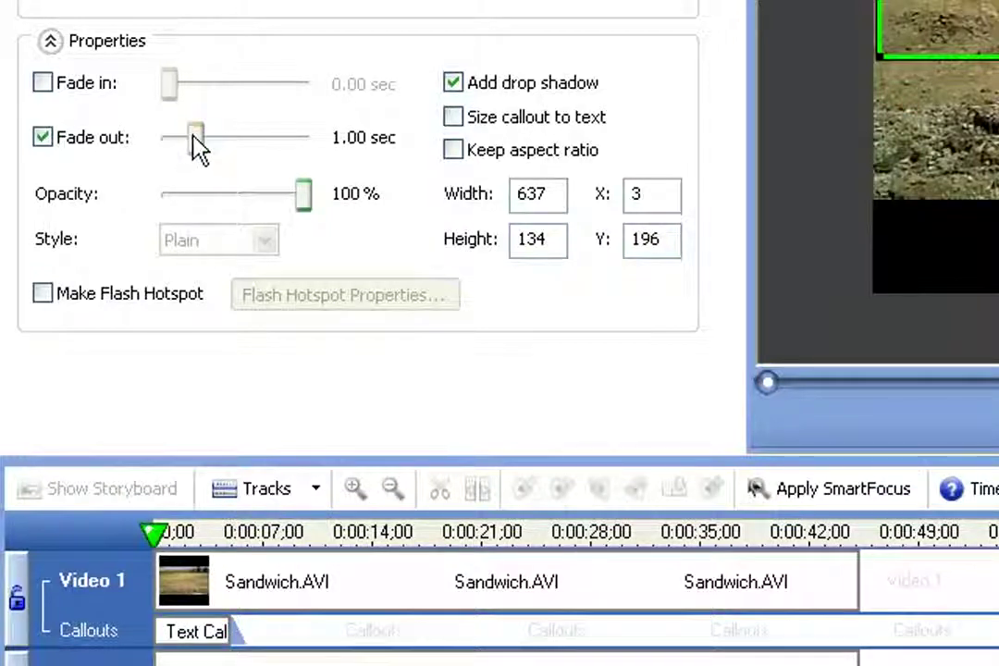
- Give the title callout a 5.00 sec fade out and fade in, and move it to about 5 seconds on the timeline
left_click_drag(194, 137, 305, 142)
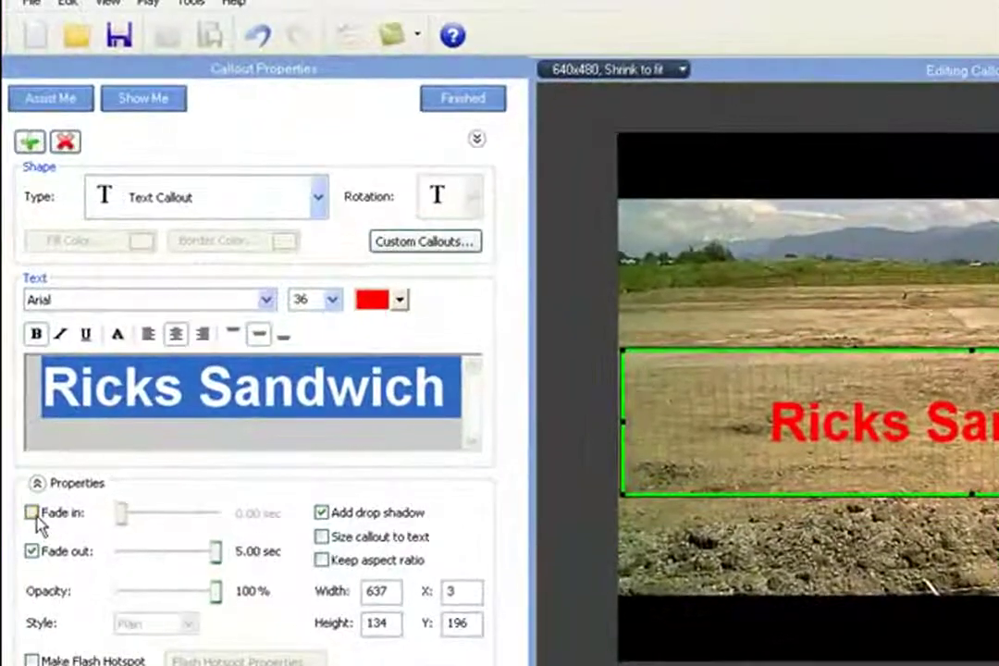
left_click(37, 338)
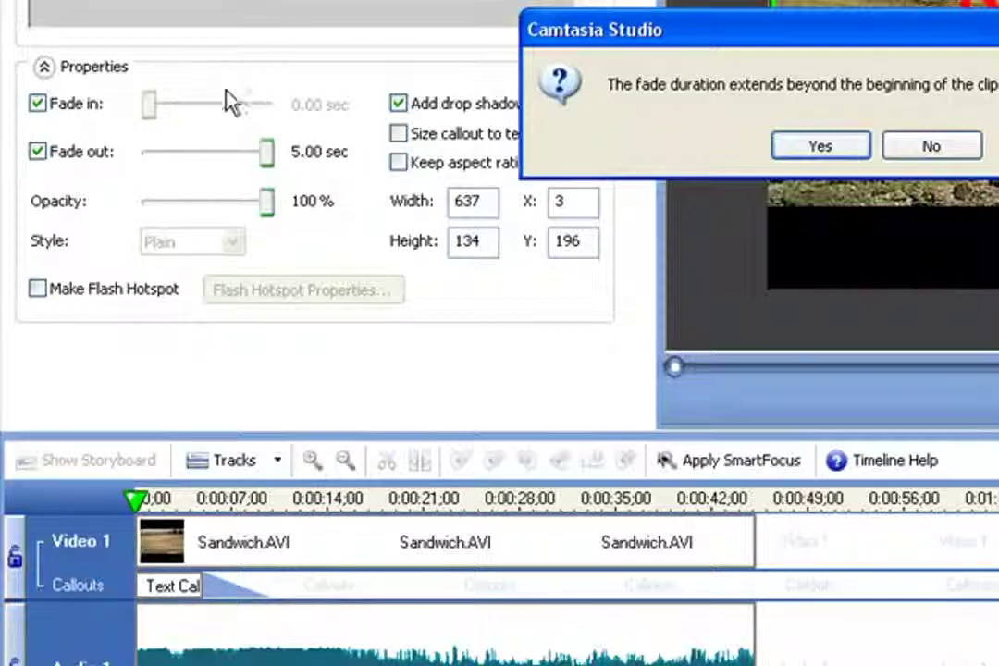
left_click(826, 148)
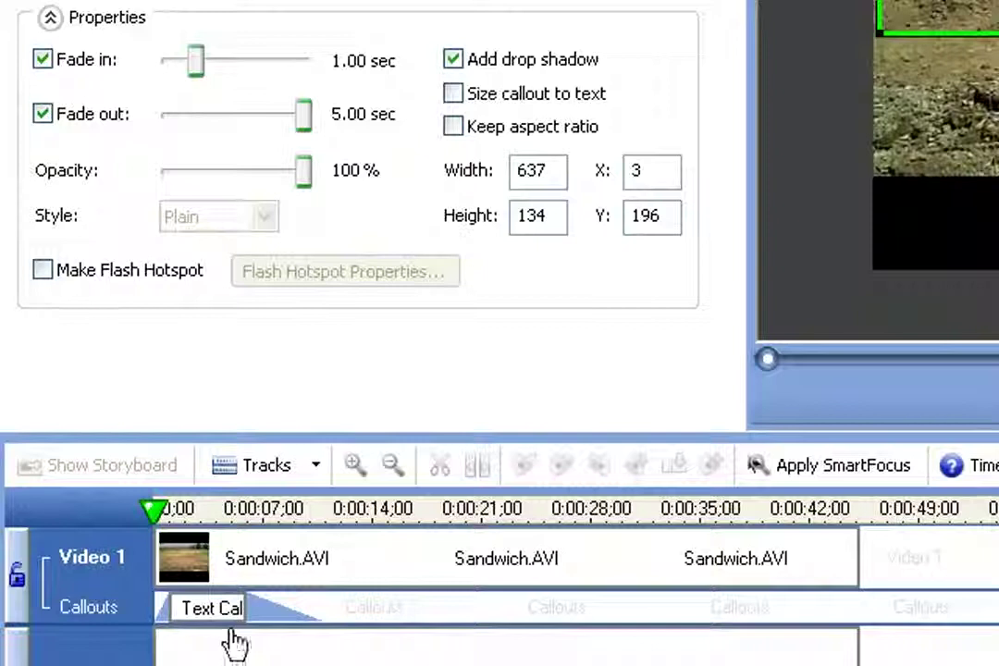
left_click_drag(205, 610, 273, 617)
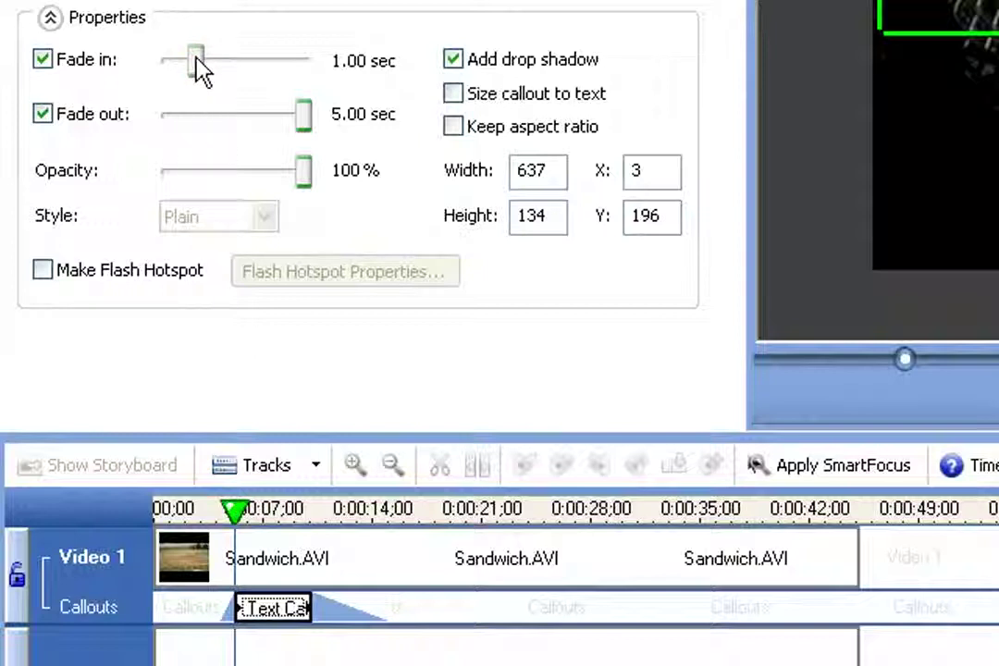
left_click_drag(196, 63, 308, 70)
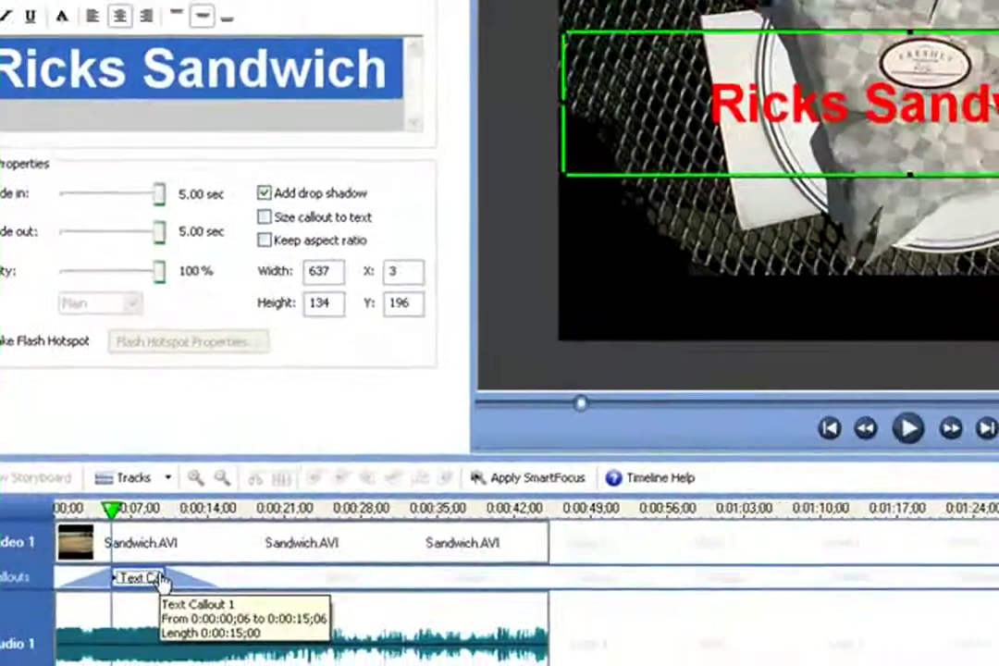
- Finish callout editing and play the video from the beginning, pausing on the sandwich close-up
left_click(828, 428)
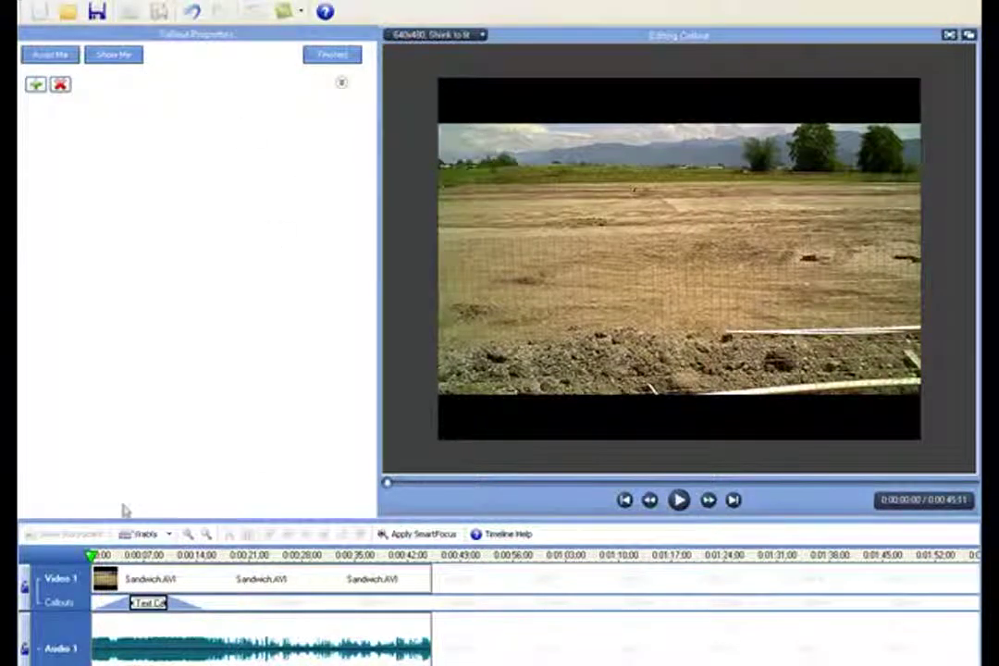
left_click(335, 57)
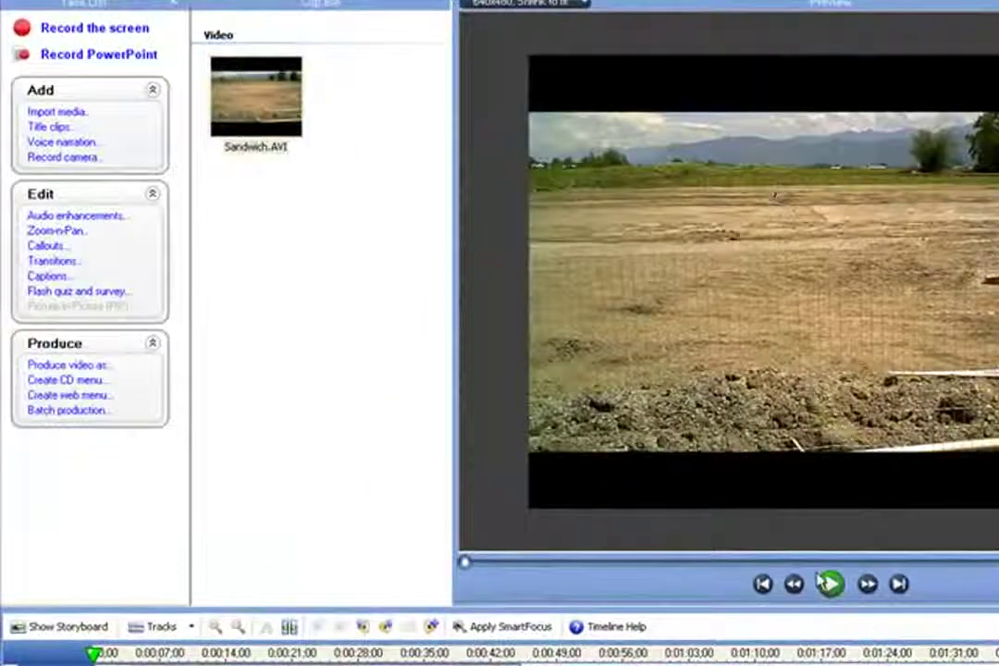
left_click(831, 583)
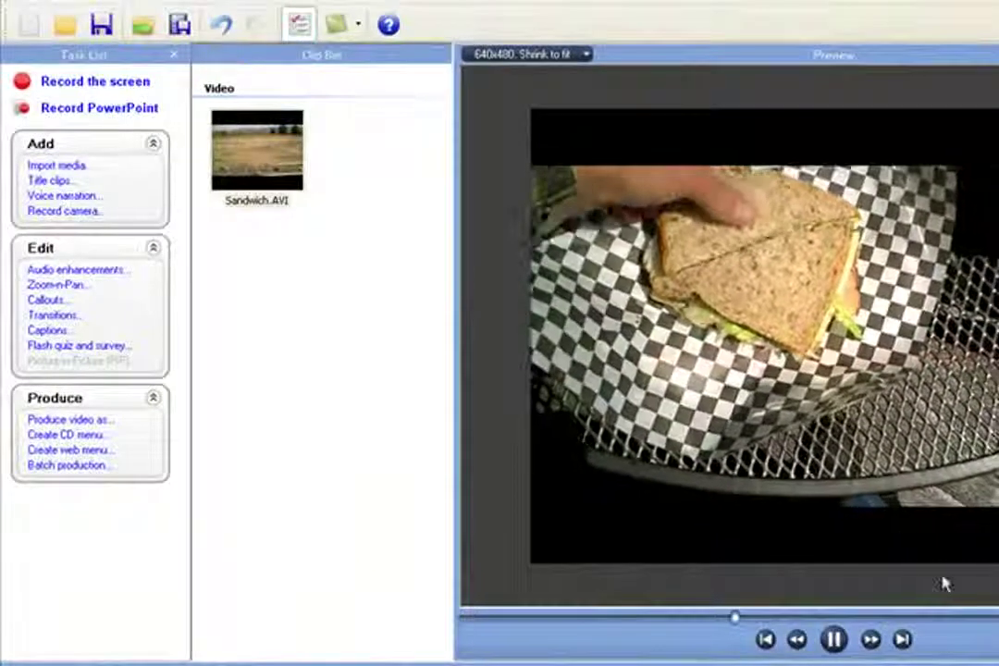
left_click(833, 641)
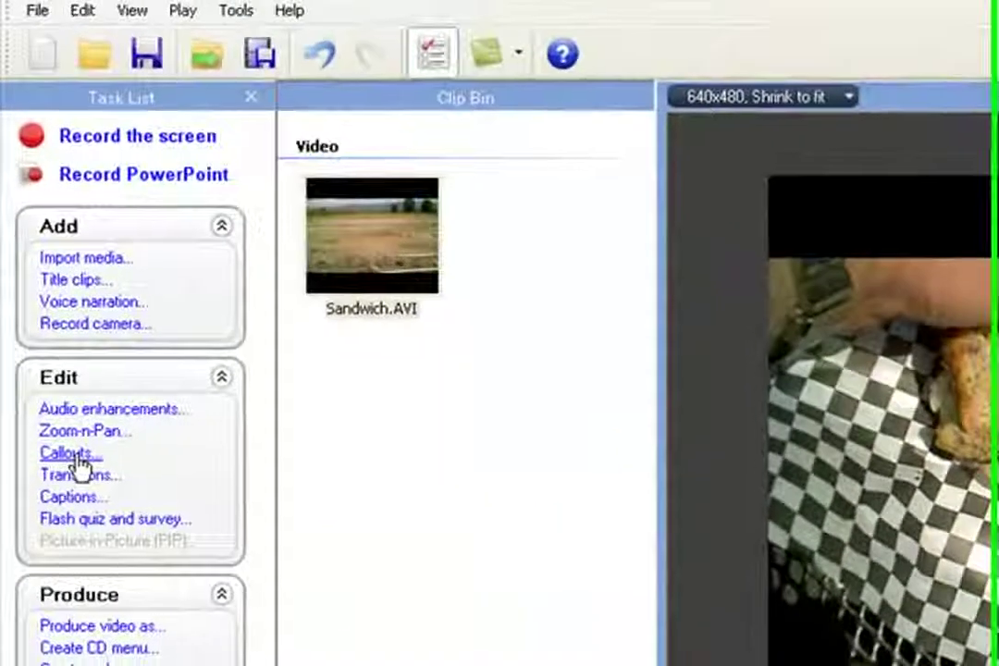
- Add a second text callout reading "MMMM good" and move it to about 21 seconds on the timeline
left_click(48, 301)
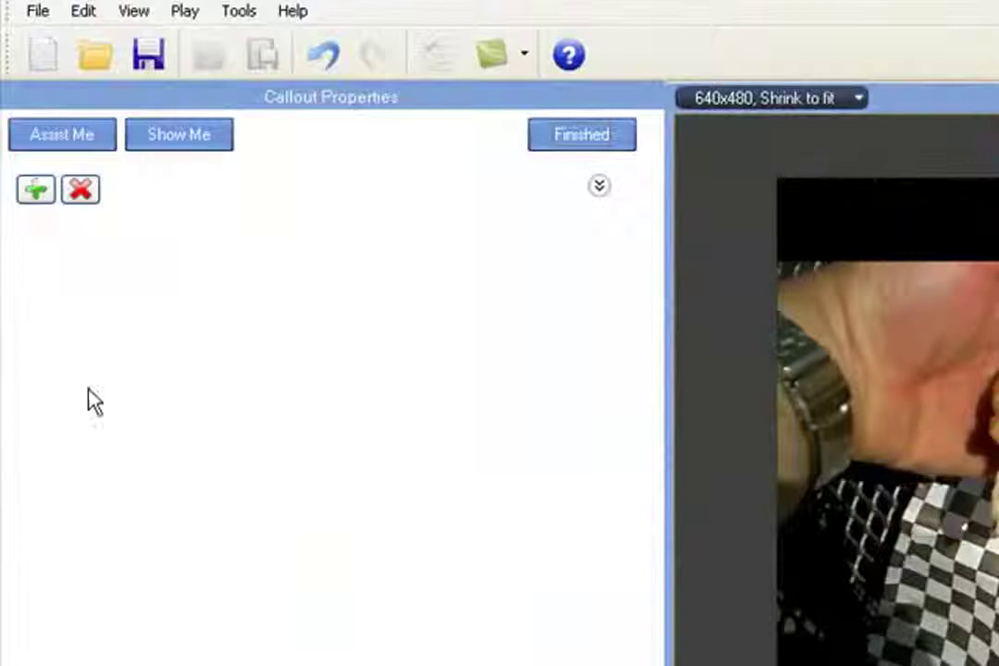
left_click(35, 189)
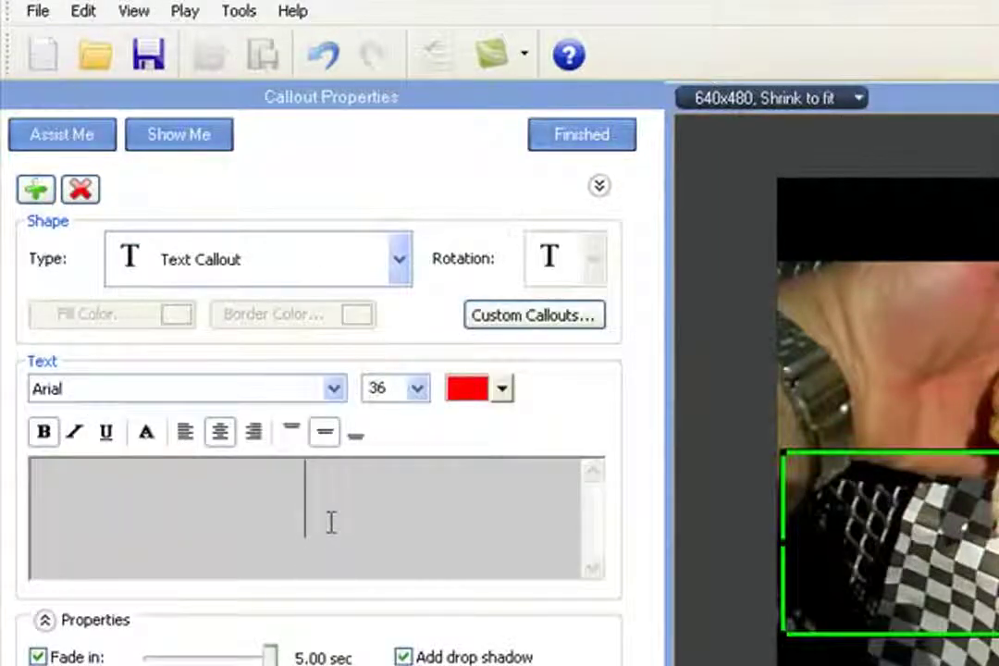
left_click(331, 523)
type("MMMM good")
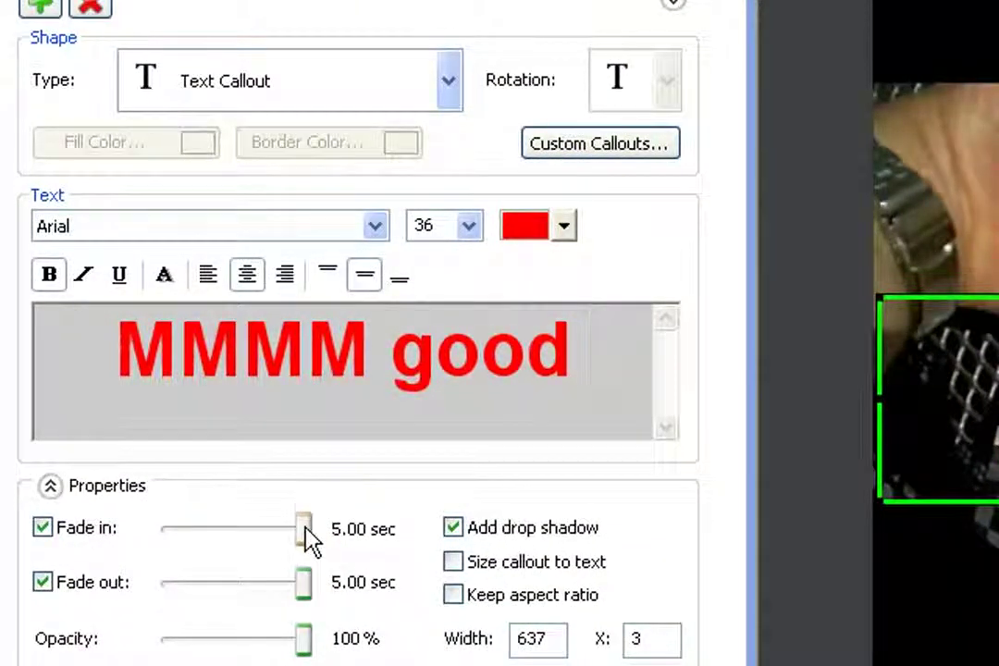
mouse_move(309, 535)
left_mouse_down()
mouse_move(159, 541)
mouse_move(323, 544)
left_mouse_up()
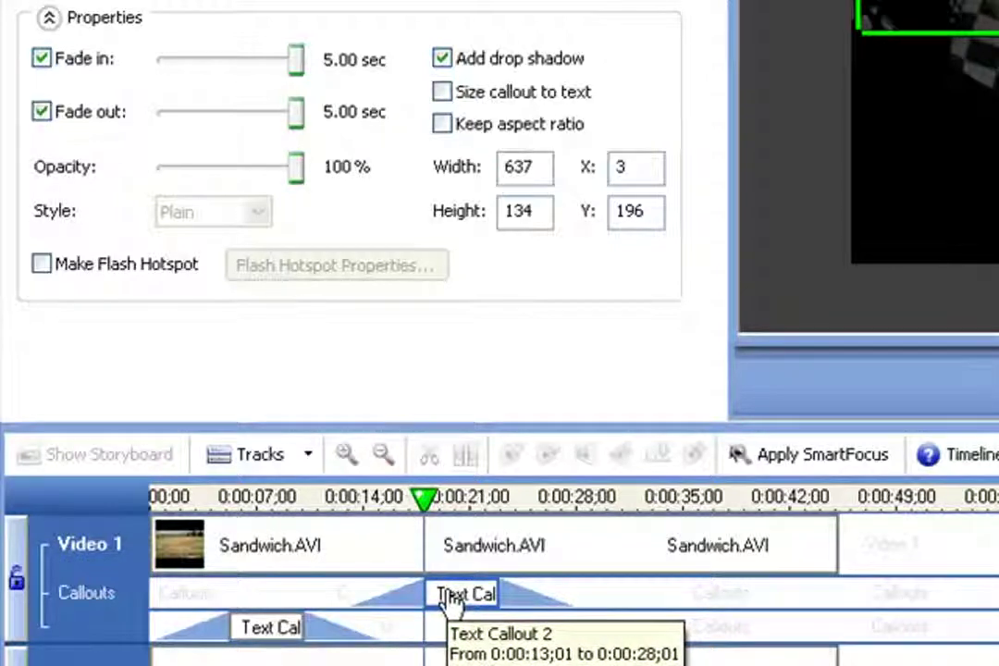
left_click_drag(453, 599, 502, 600)
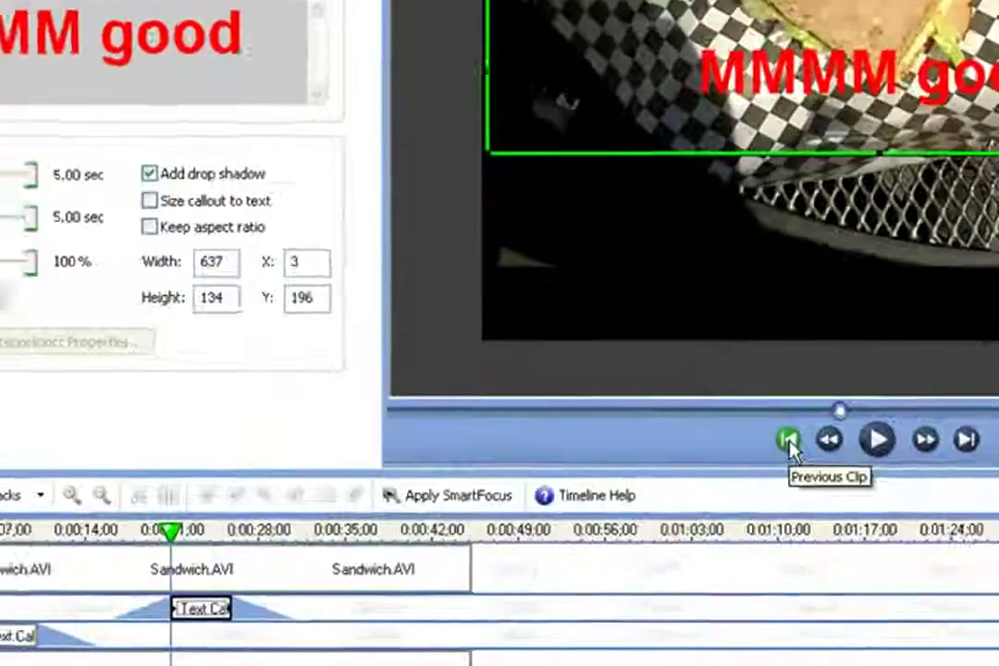
- Play the video from the beginning to review both text callouts, pause it and finish callout editing
left_click(788, 443)
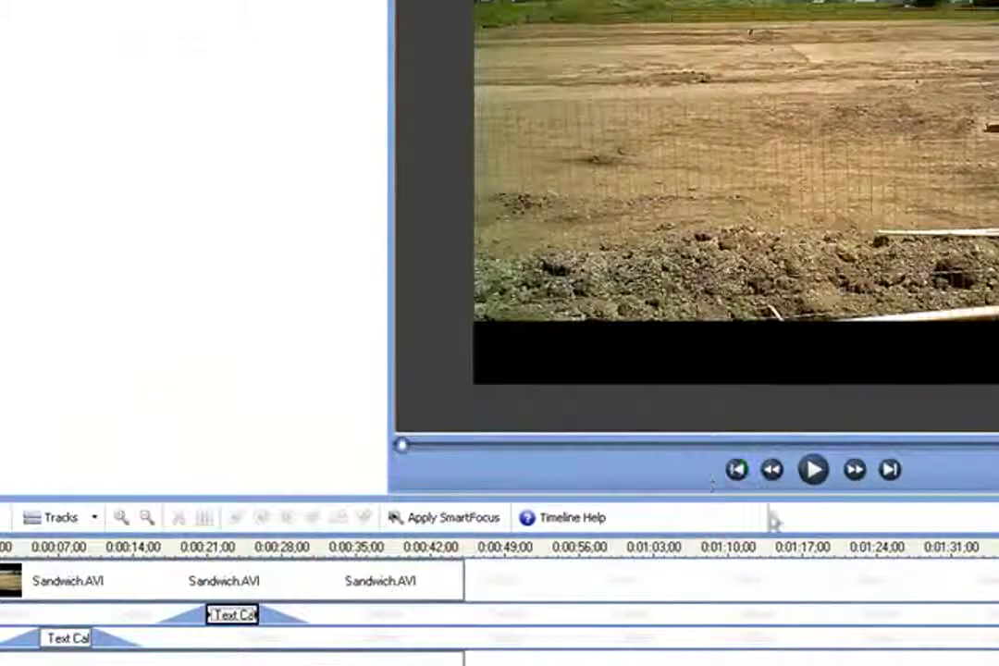
left_click(814, 471)
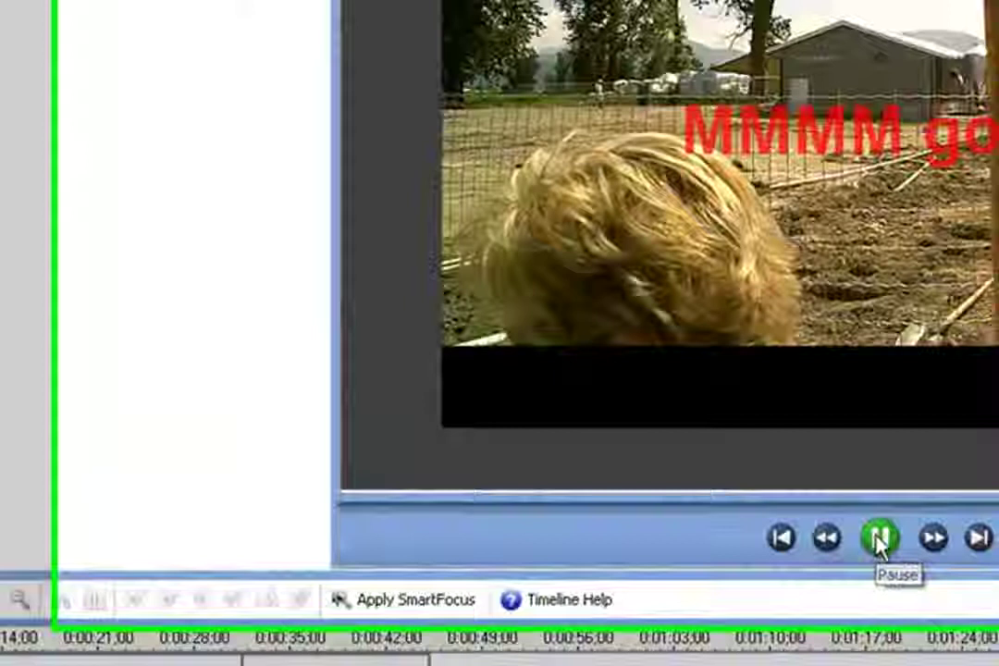
left_click(878, 539)
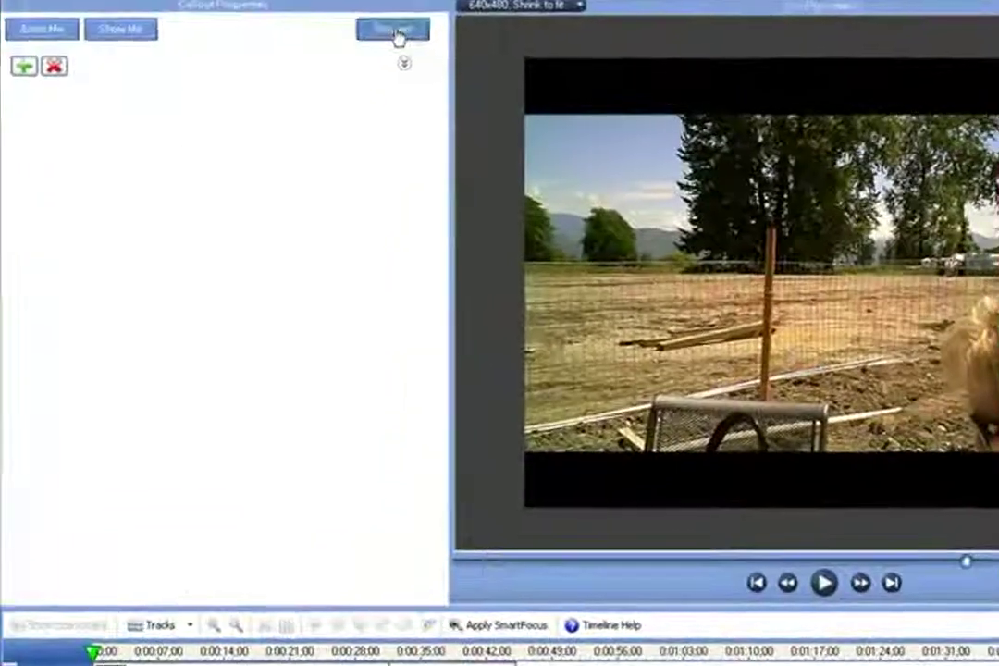
left_click(335, 55)
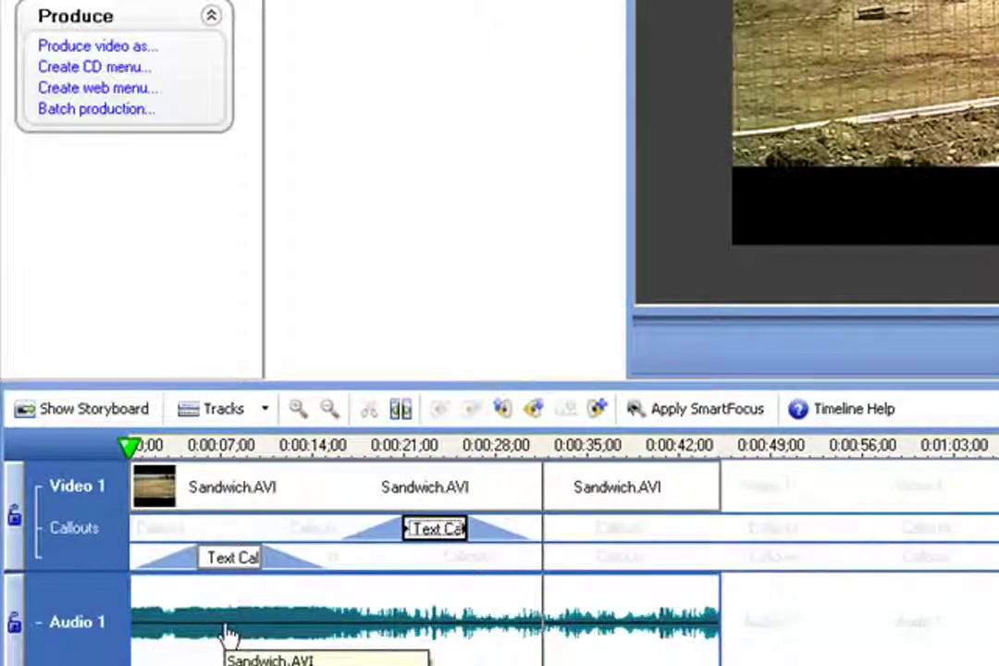
- Lock the Audio 1 track and unlock it again
left_click(18, 629)
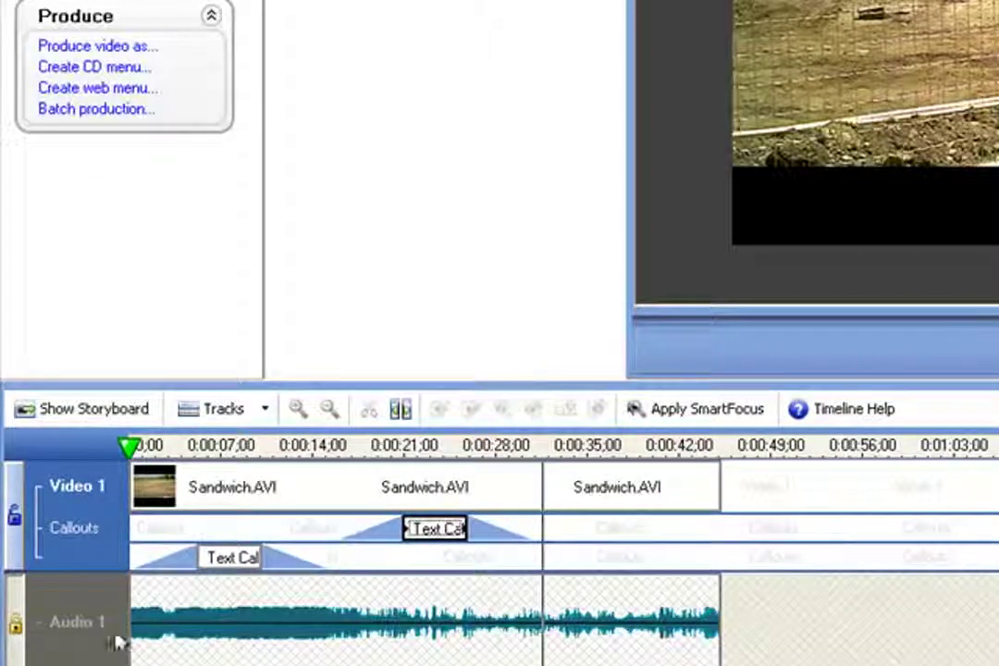
left_click(18, 629)
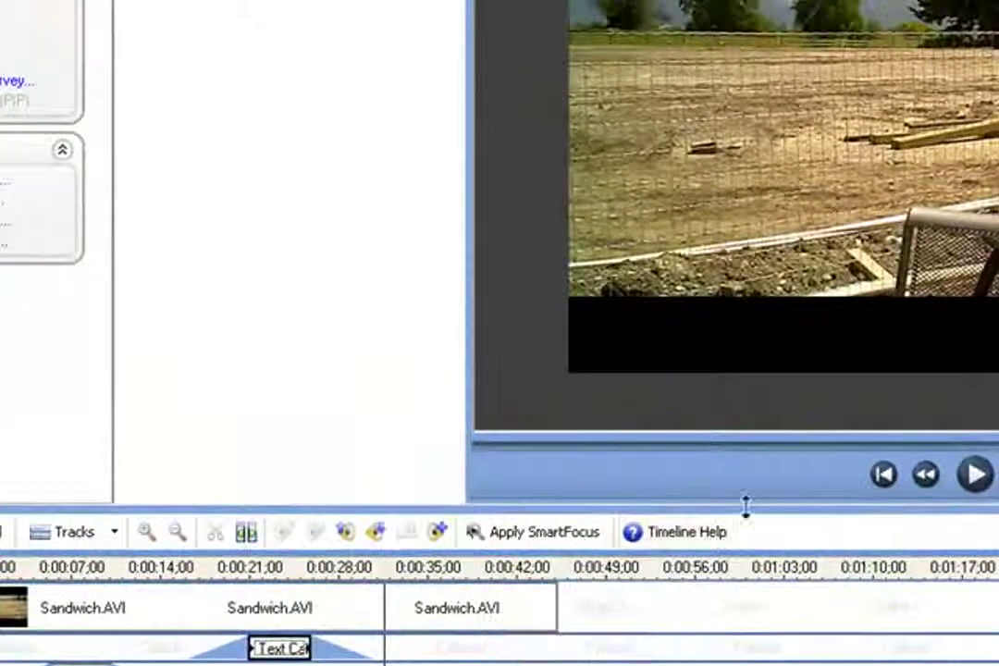
- Return the playhead to the start of the timeline and open the Production Wizard for the current project
left_click(884, 477)
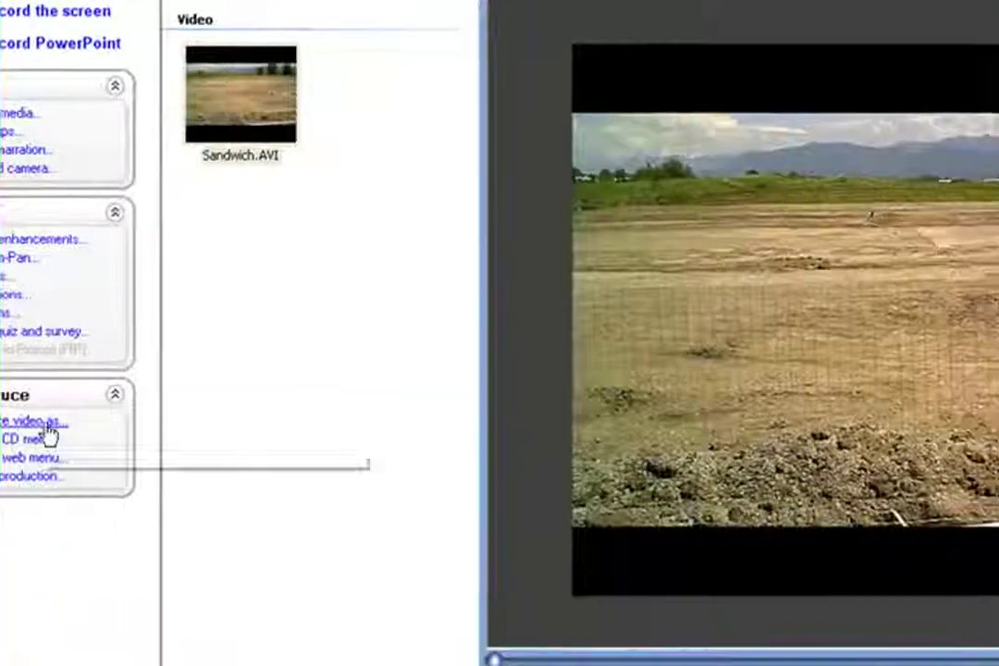
left_click(88, 560)
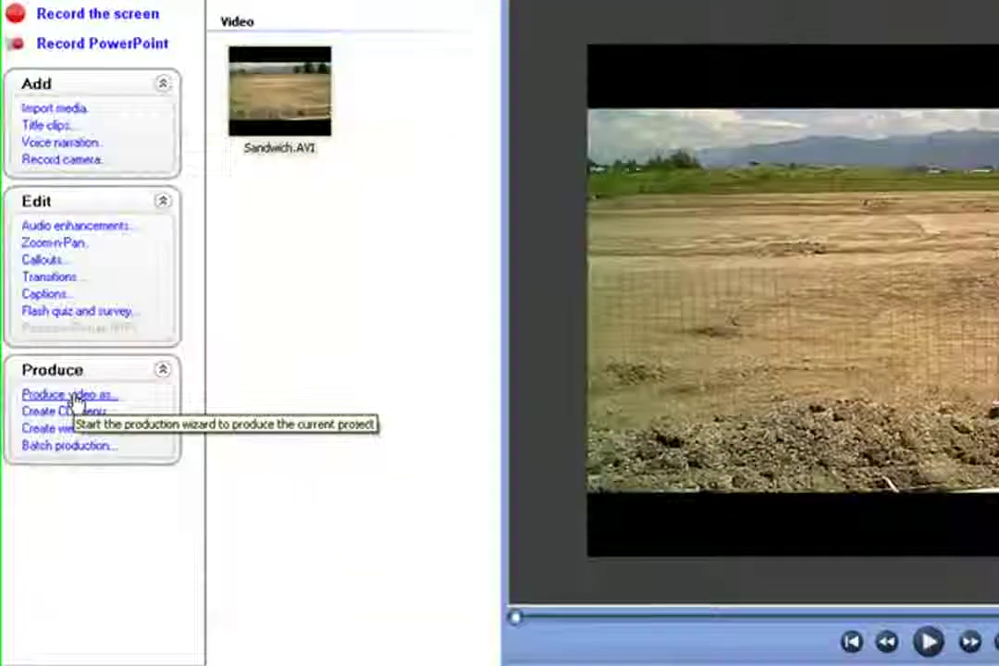
left_click(125, 645)
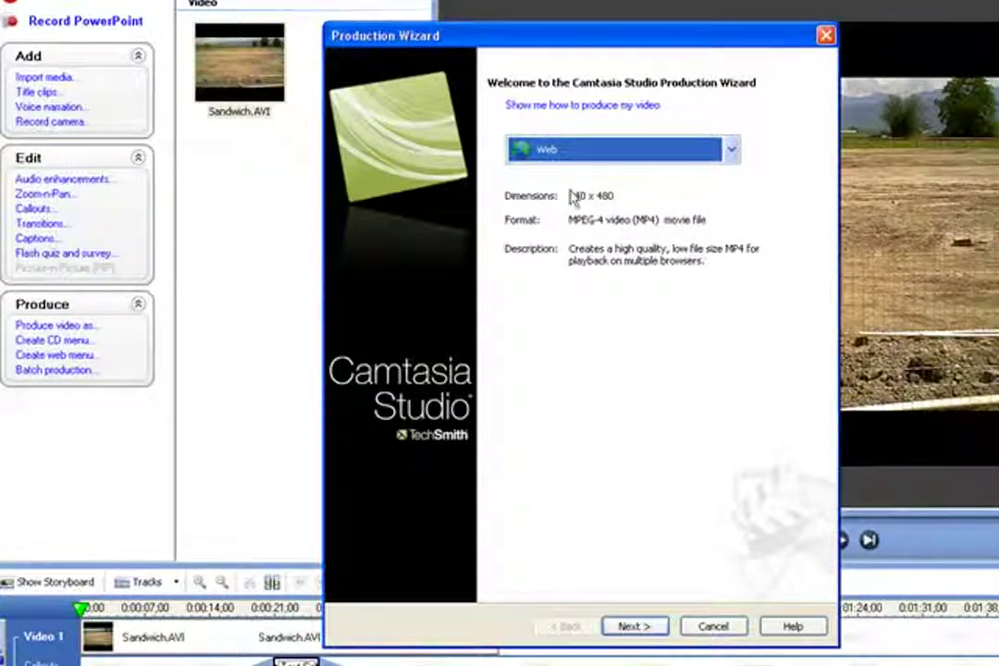
- Review the available production presets, keep the Web preset and continue to the file name and folder settings
left_click(732, 150)
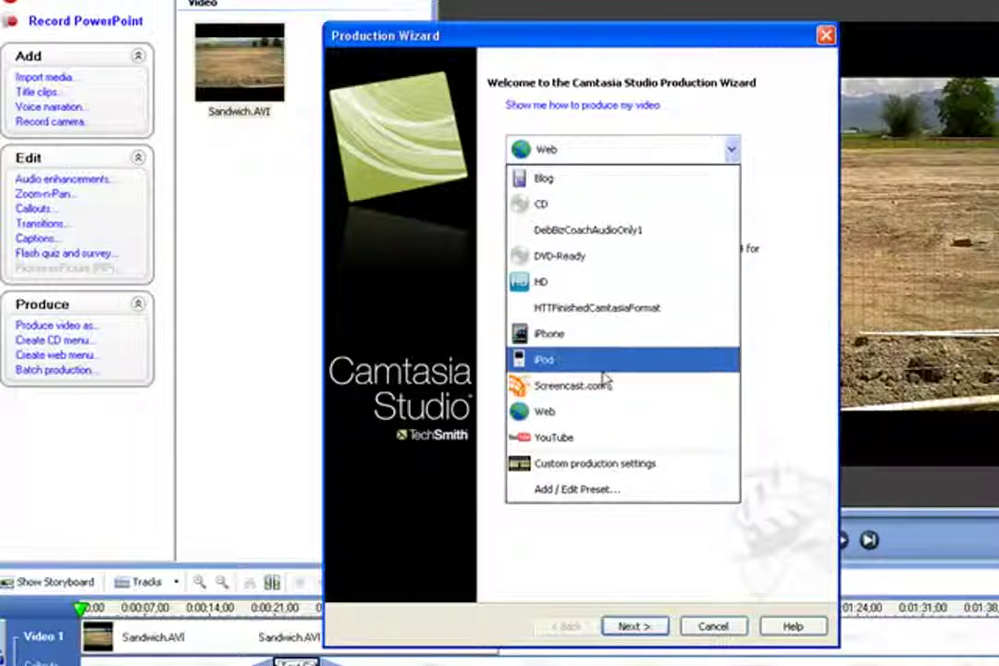
left_click(558, 438)
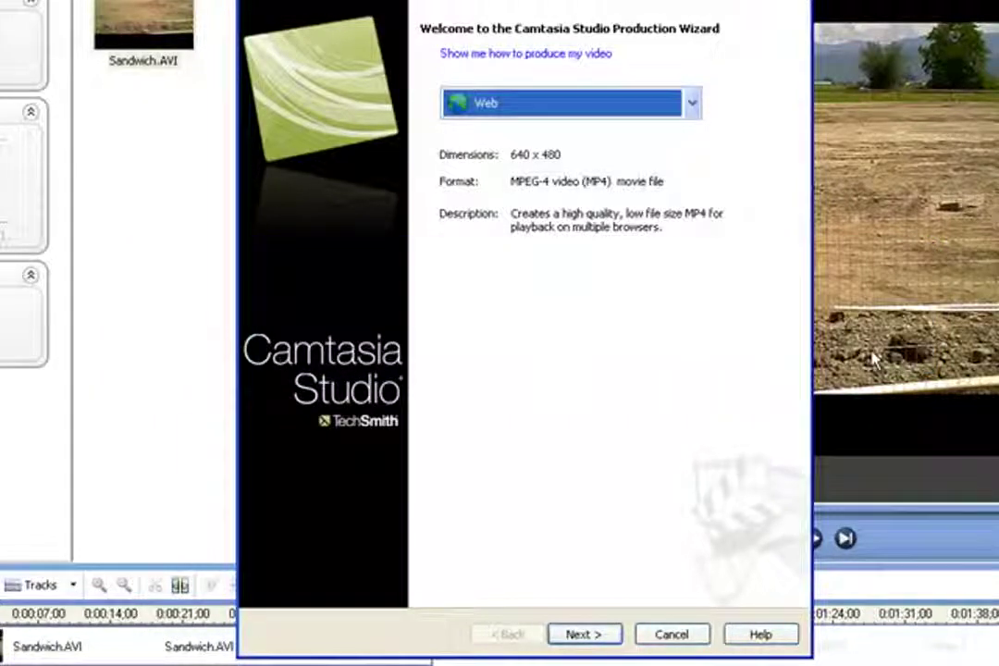
left_click(487, 112)
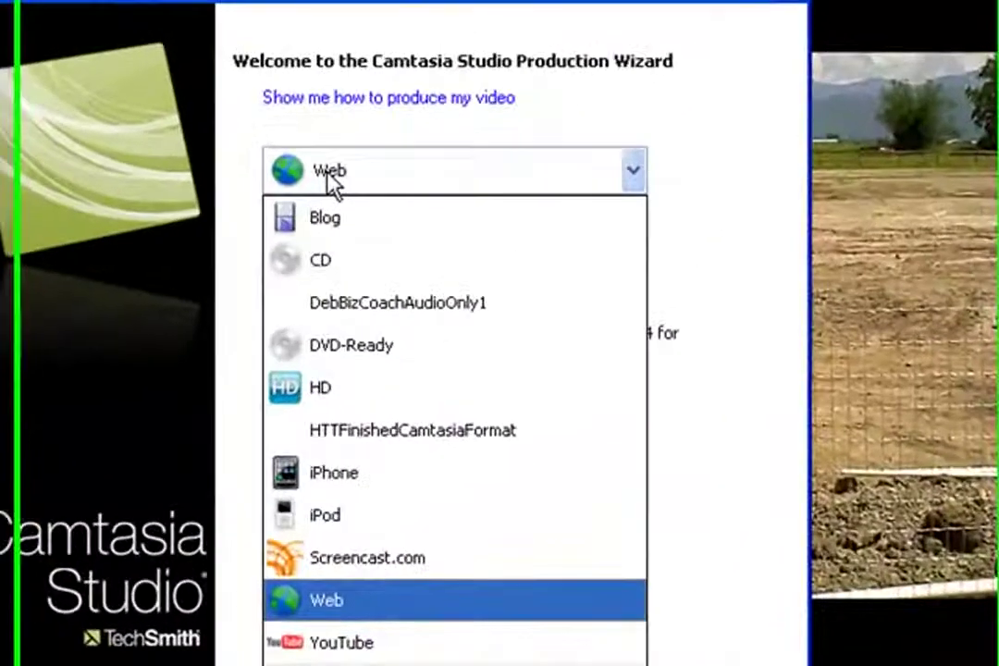
left_click(446, 124)
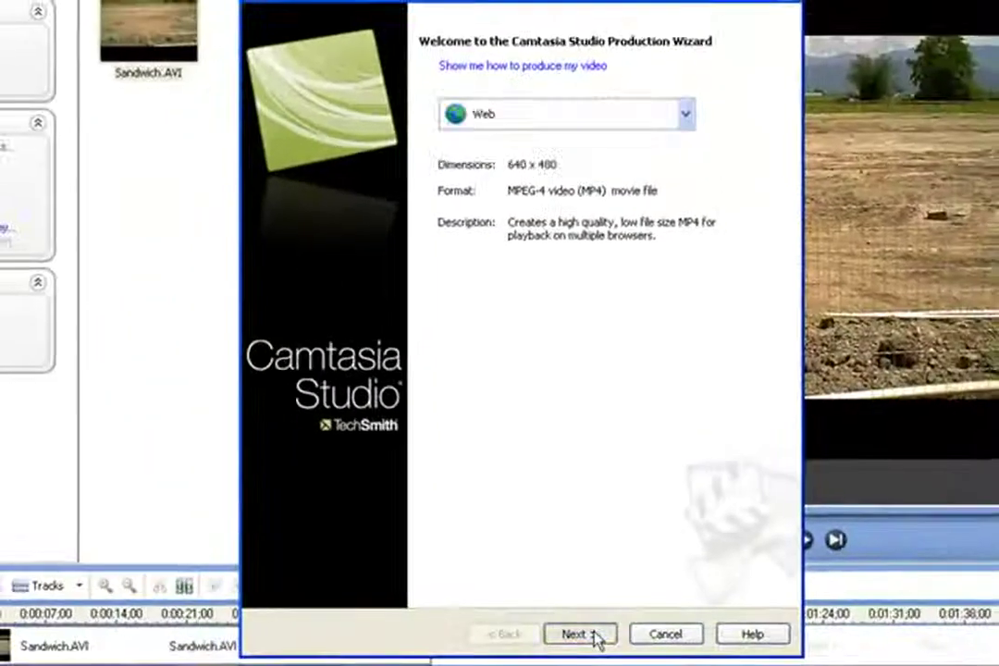
left_click(610, 653)
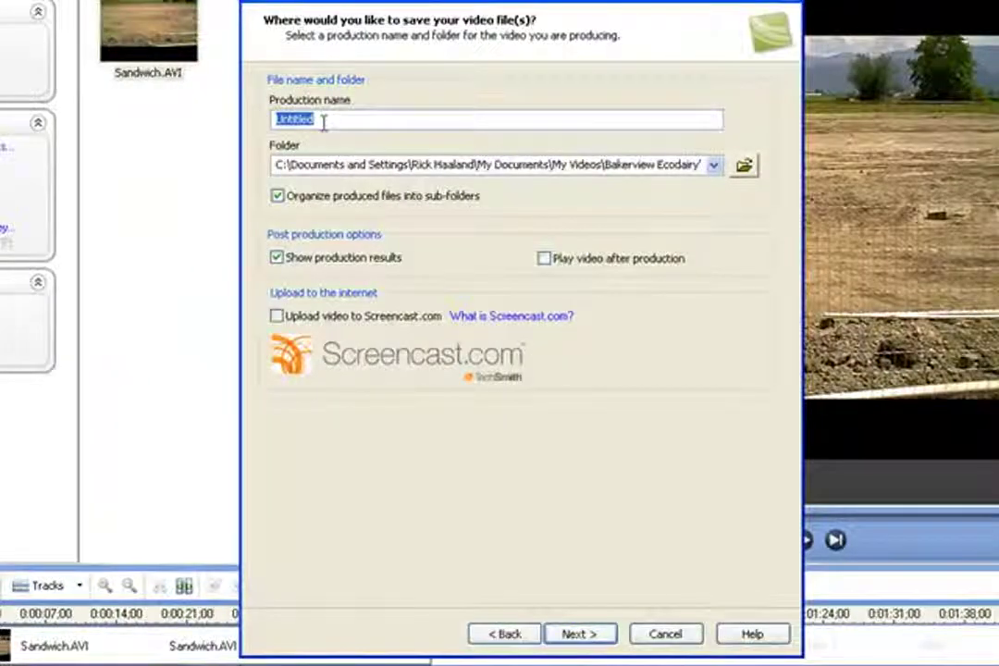
- Name the production "Sandwich", keep the current output folder and finish the wizard to start rendering
left_click_drag(324, 121, 228, 143)
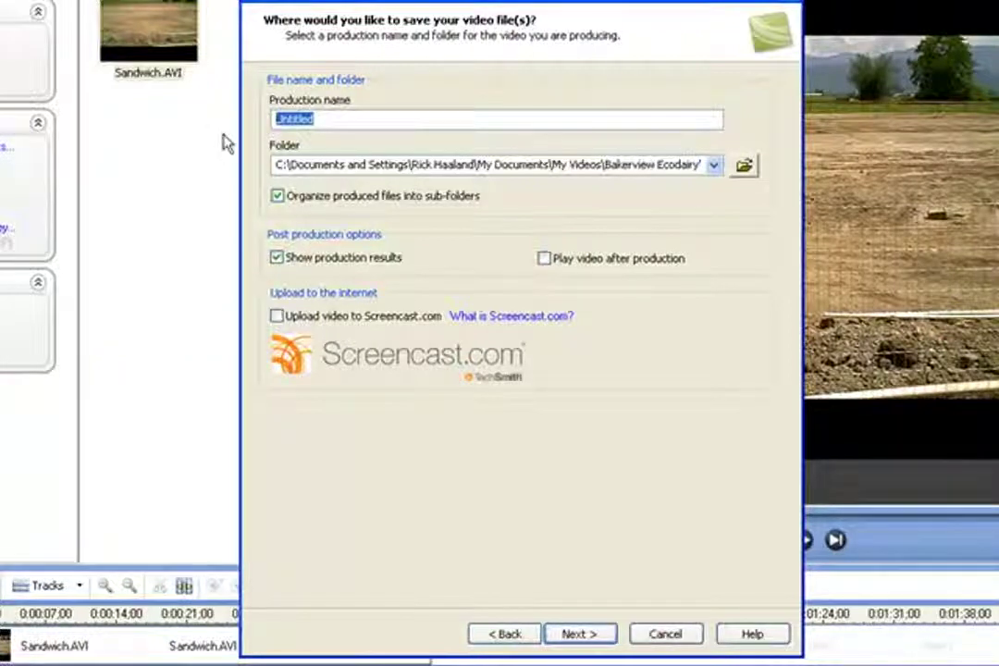
type("Sandwich")
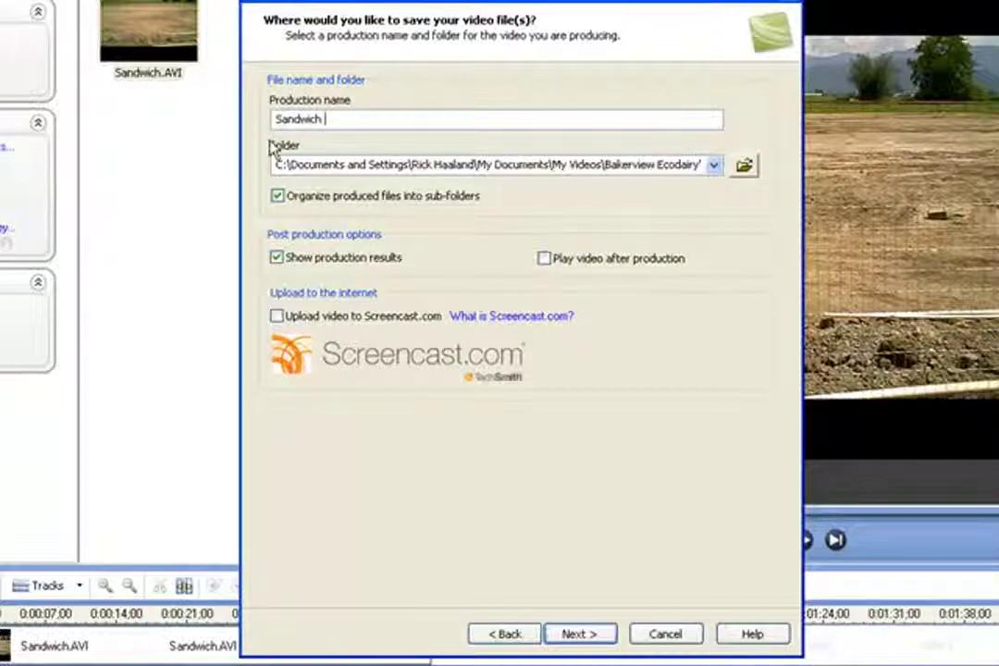
left_click(715, 167)
left_click(715, 167)
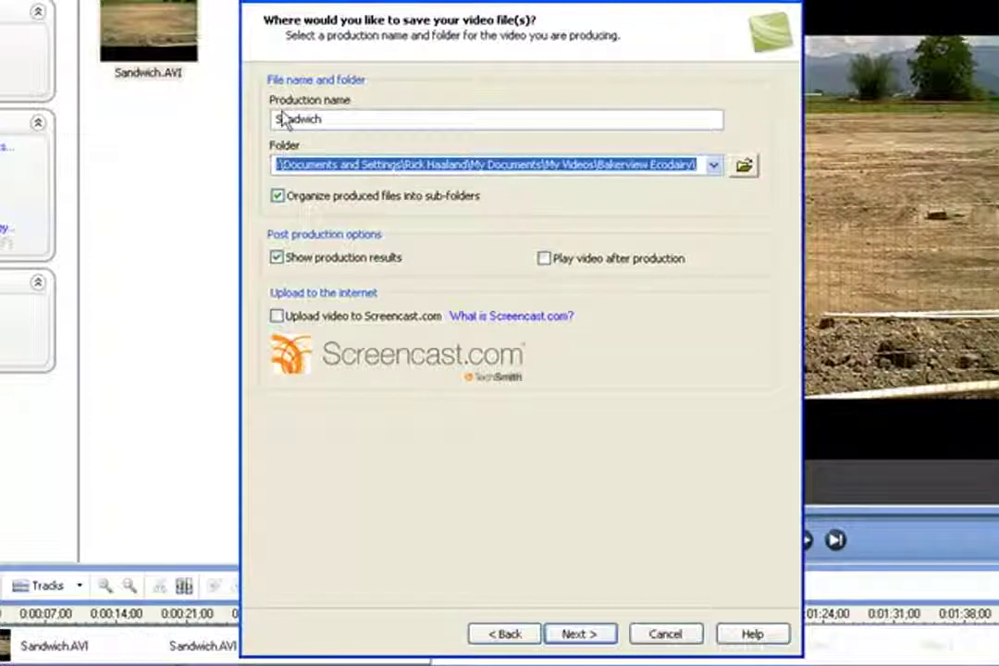
left_click(579, 634)
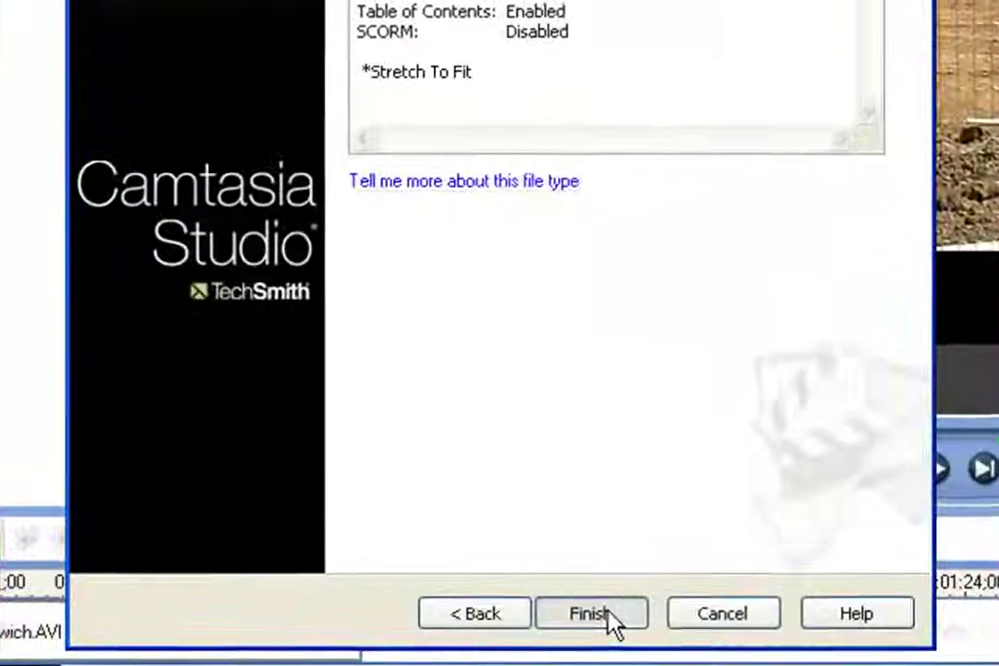
left_click(581, 634)
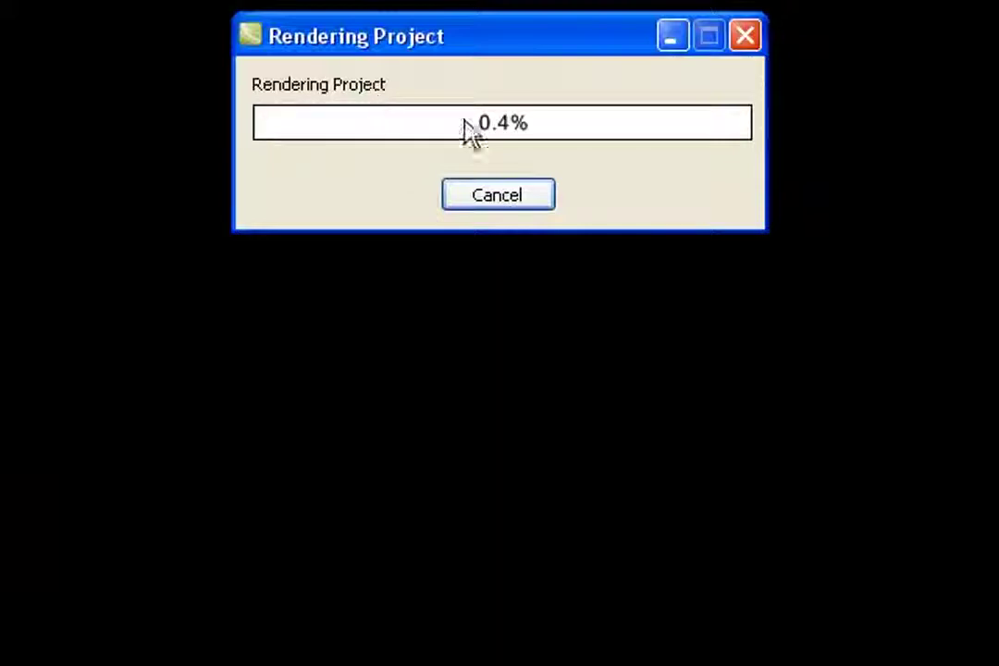